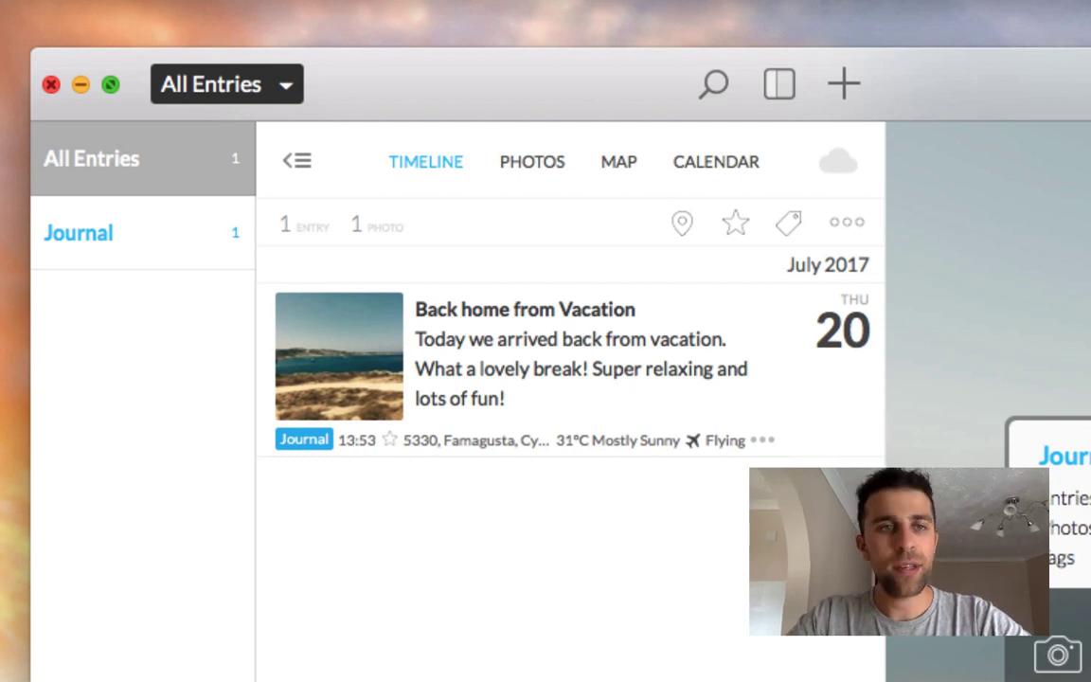
# Step: Create a new blank entry in the Journal
pyautogui.click(137, 244)
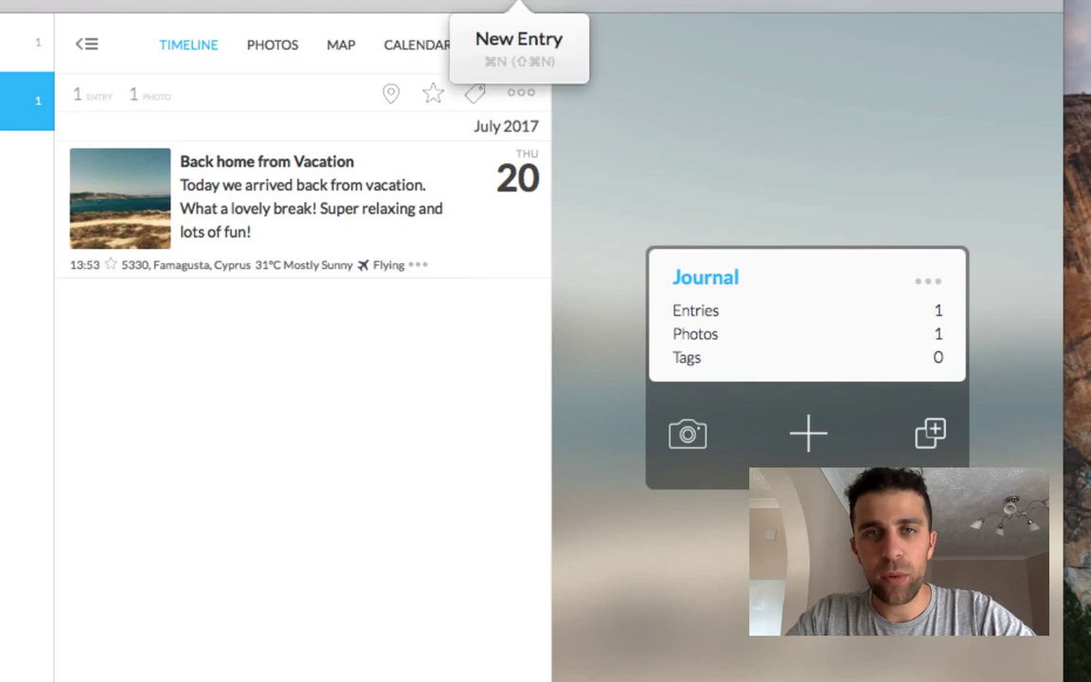
pyautogui.click(519, 4)
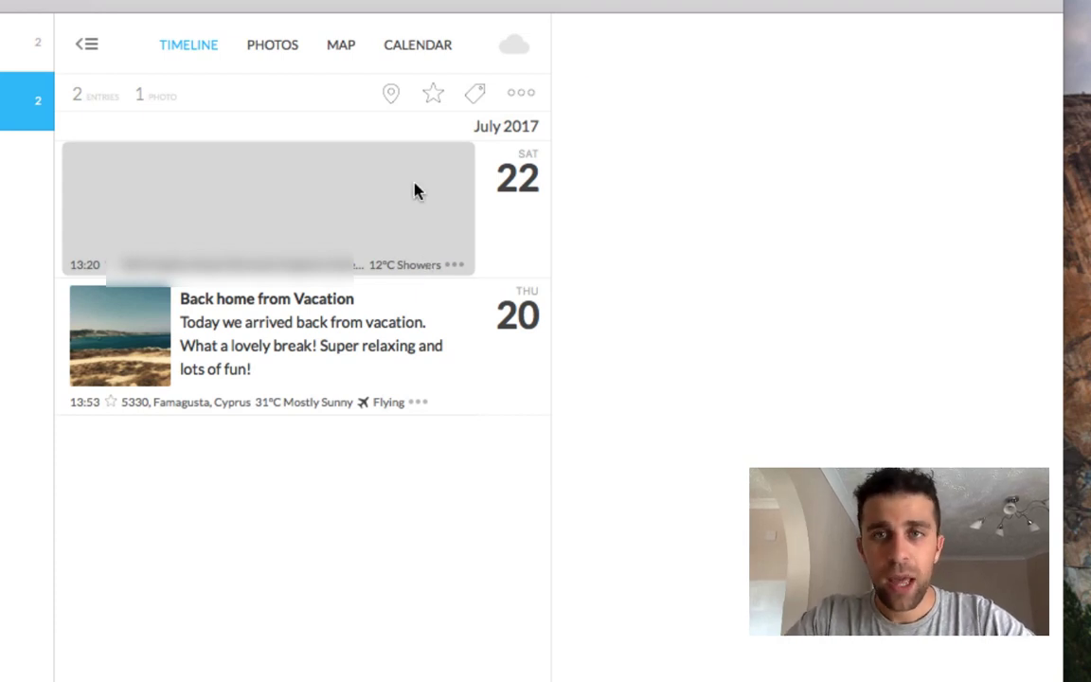
pyautogui.click(358, 197)
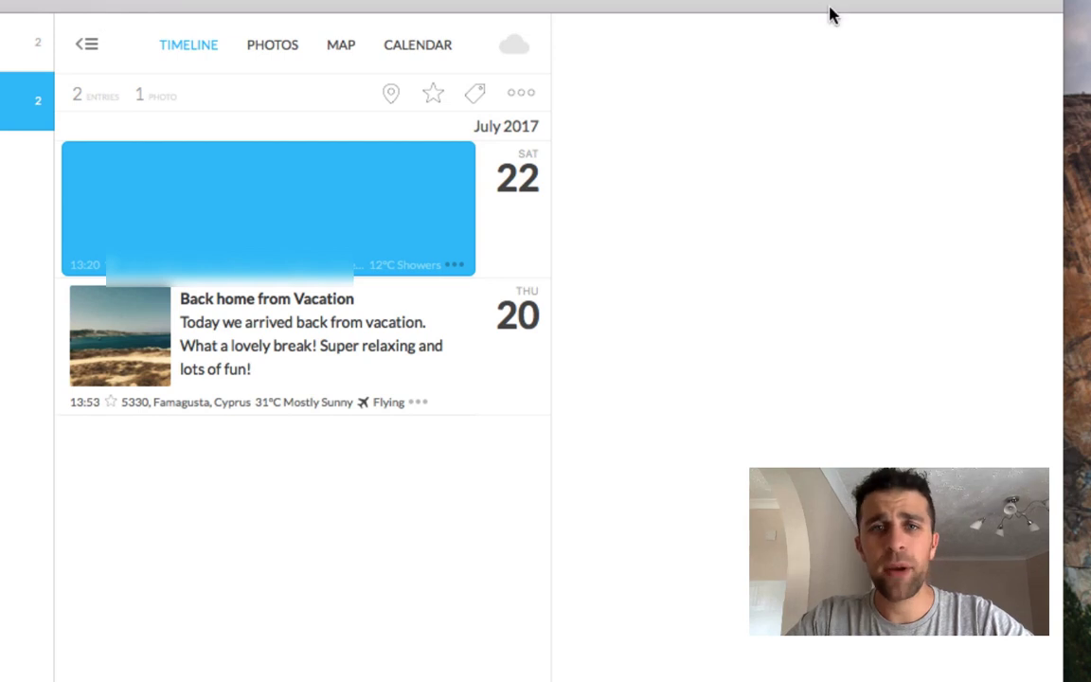
pyautogui.click(869, 54)
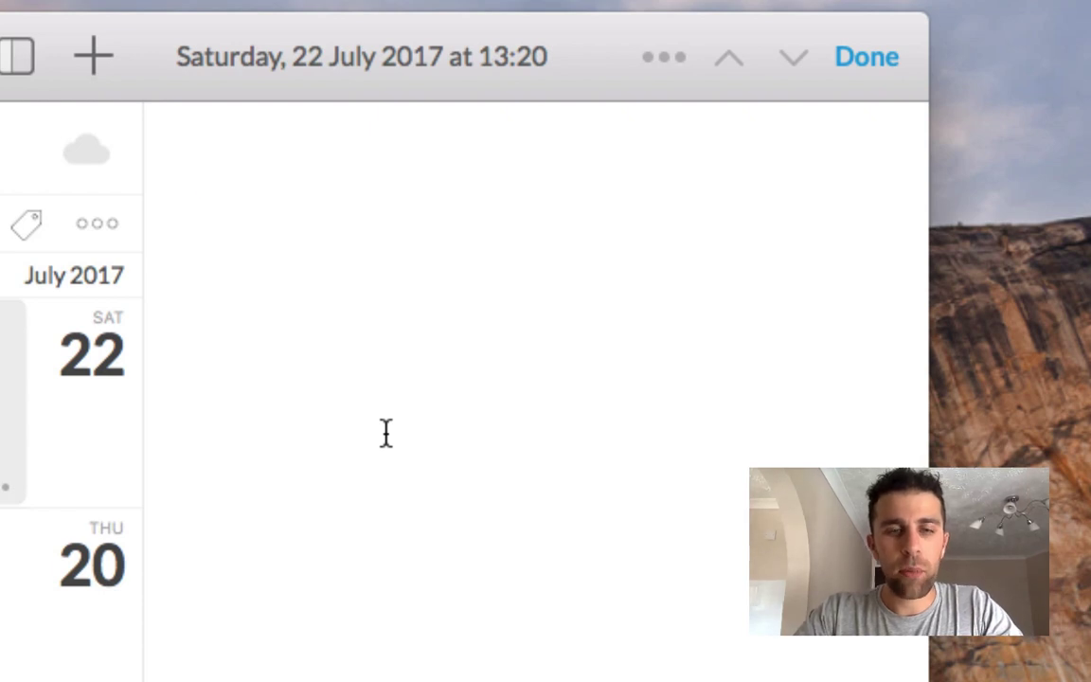
# Step: Title the new entry "Day at home!" and start a new line beneath it
pyautogui.write('Day-')
pyautogui.press('BackSpace')
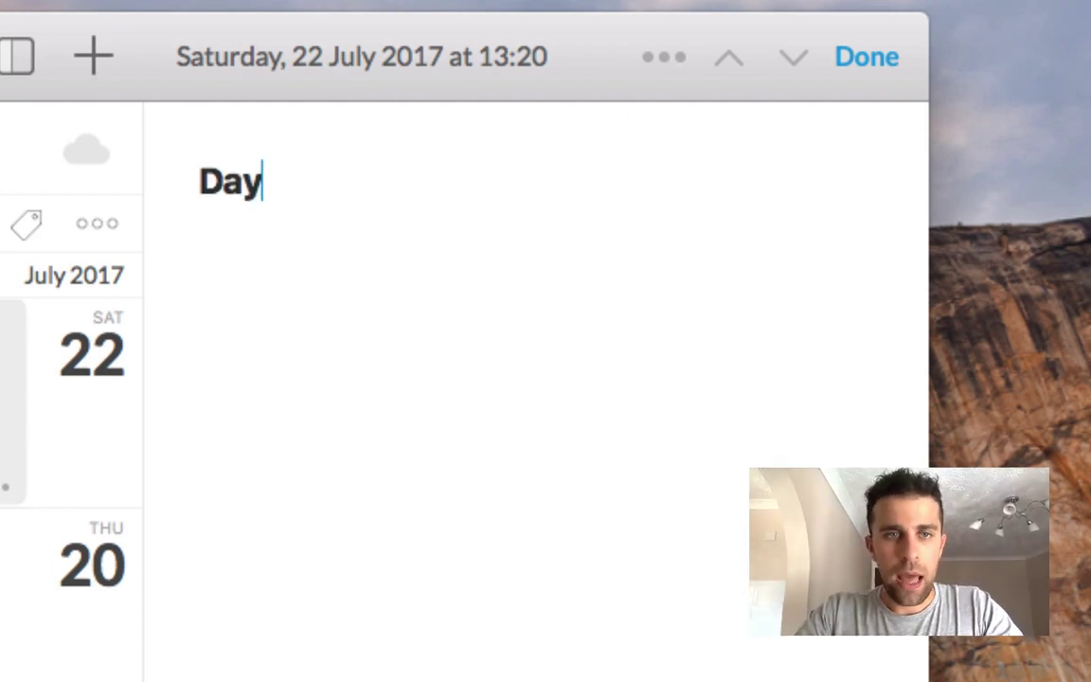
pyautogui.write('at home')
pyautogui.press('BackSpace')
pyautogui.write('!')
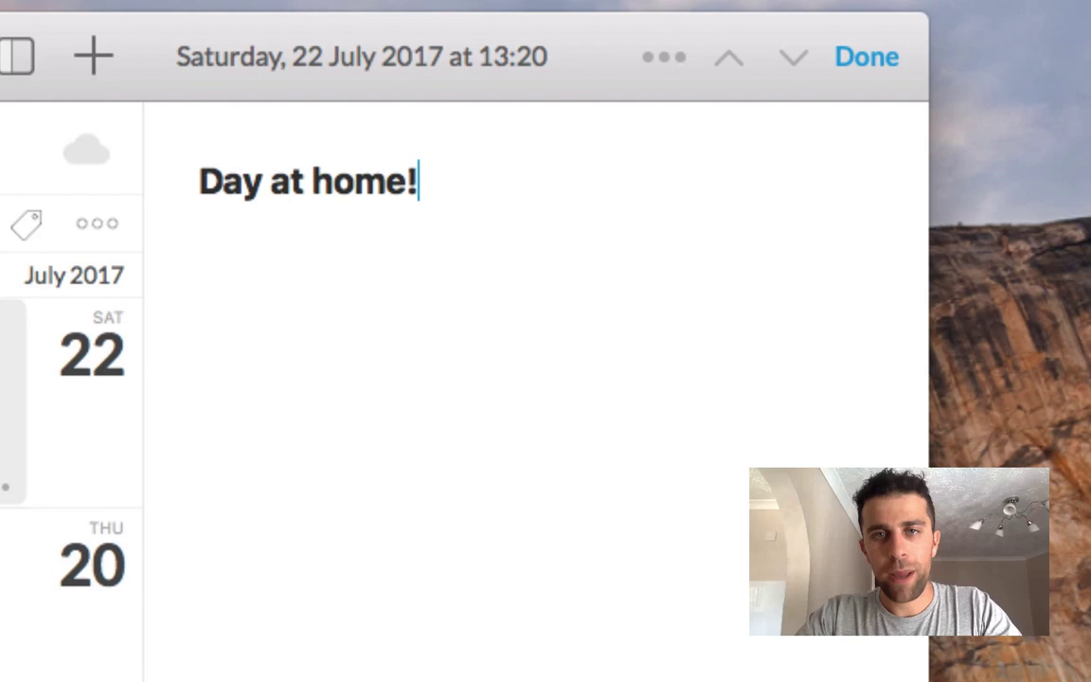
pyautogui.press('Return')
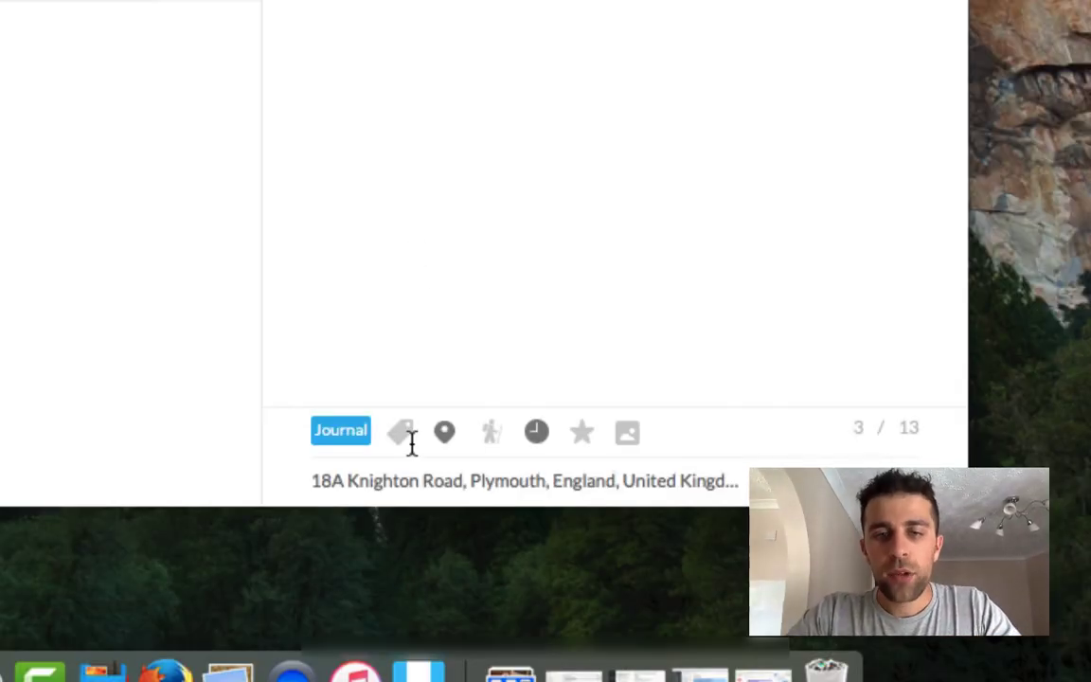
# Step: Tag the "Day at home!" entry with "home"
pyautogui.click(399, 434)
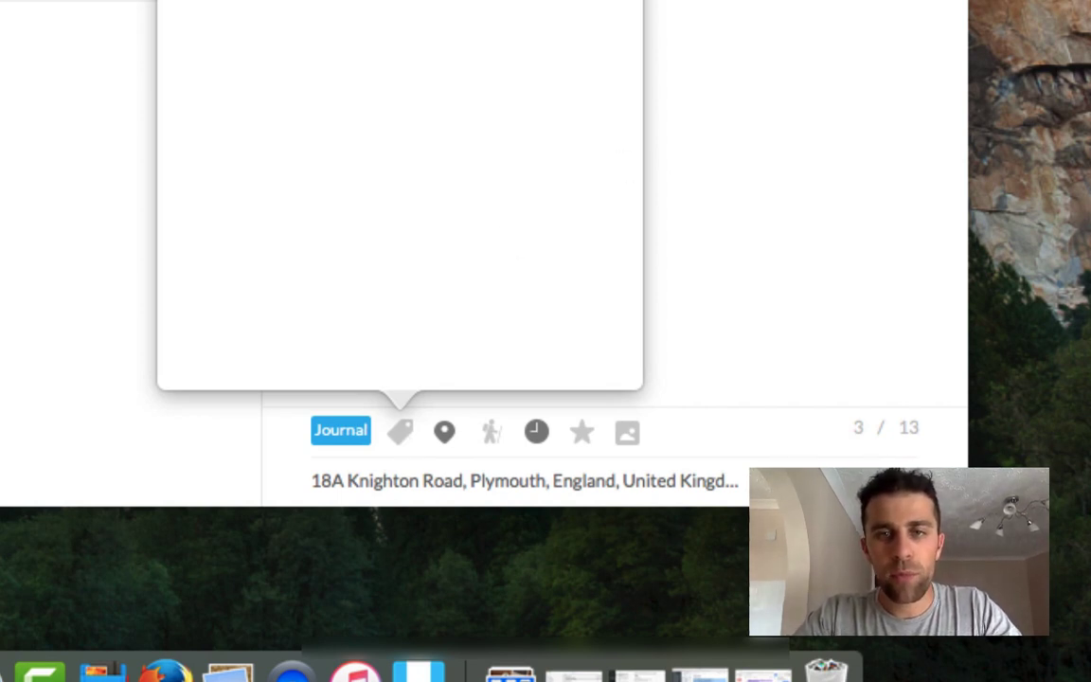
pyautogui.press('Return')
pyautogui.click(757, 68)
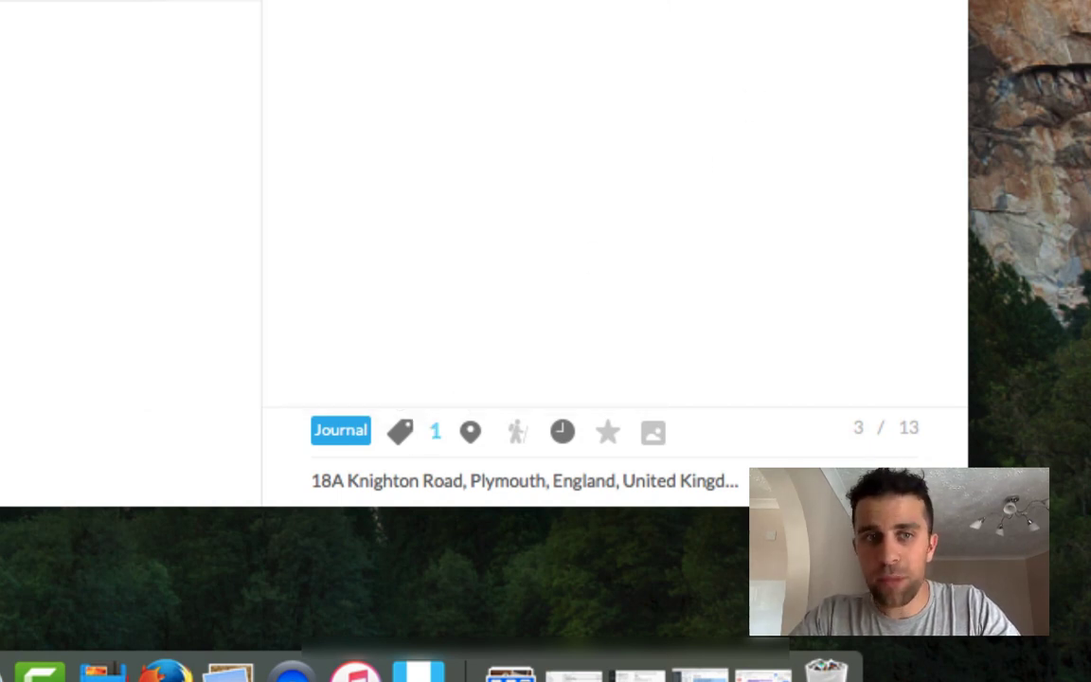
# Step: View the location setting of the "Day at home!" entry without changing it
pyautogui.click(473, 436)
pyautogui.click(474, 435)
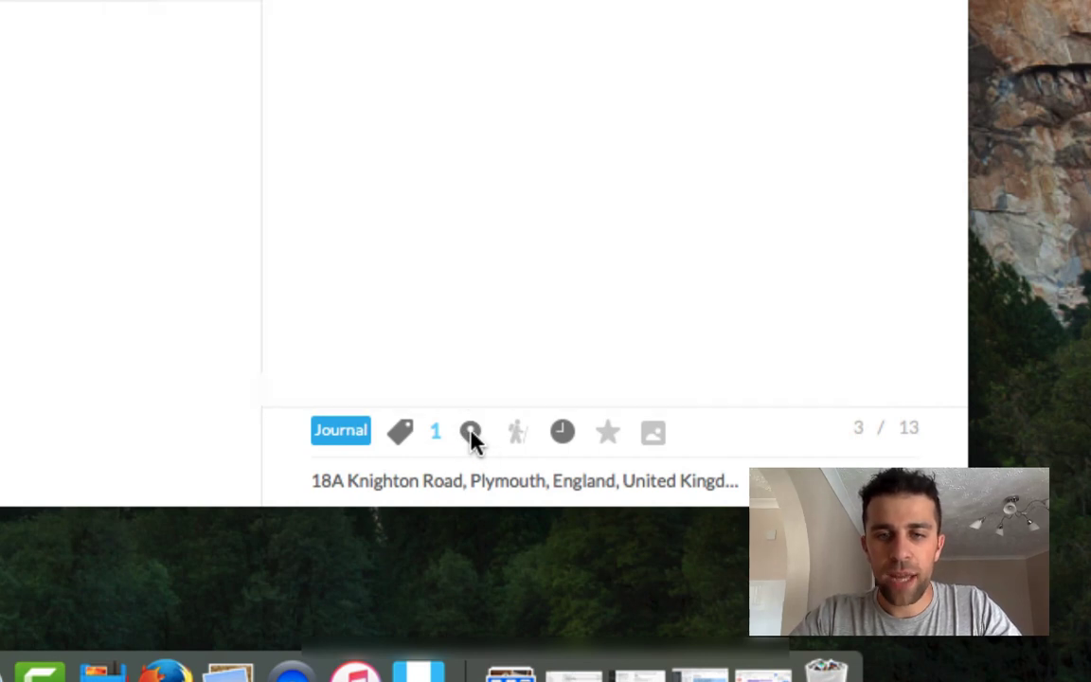
pyautogui.click(475, 436)
pyautogui.click(473, 436)
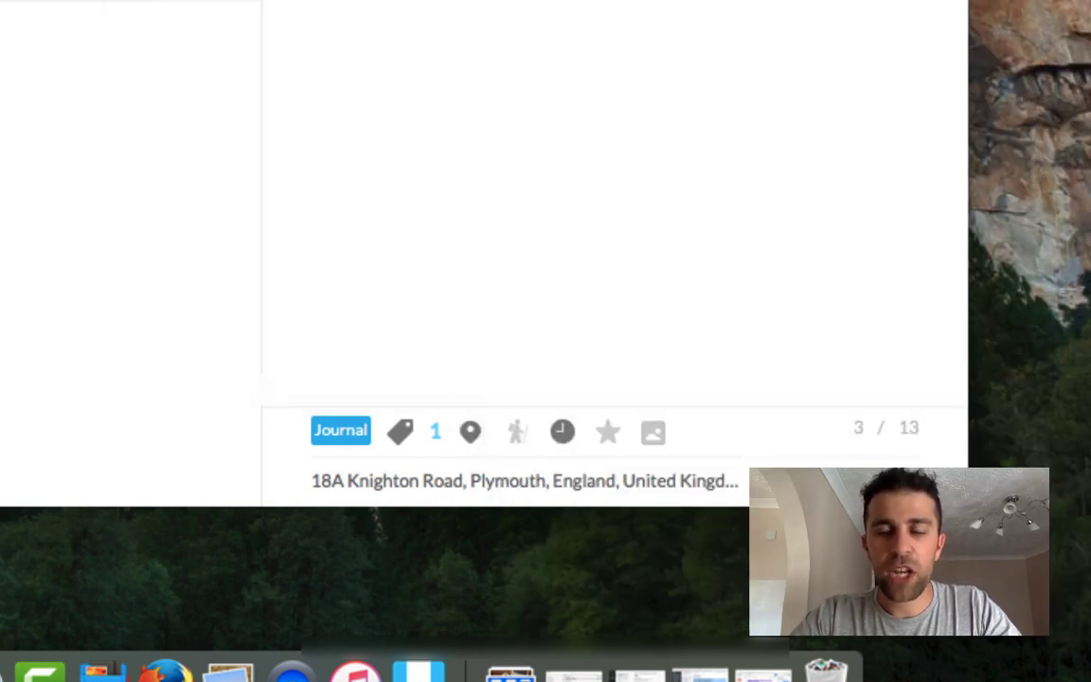
# Step: Set the entry's activity to Stationary and look at its date calendar, keeping the date as it is
pyautogui.click(517, 434)
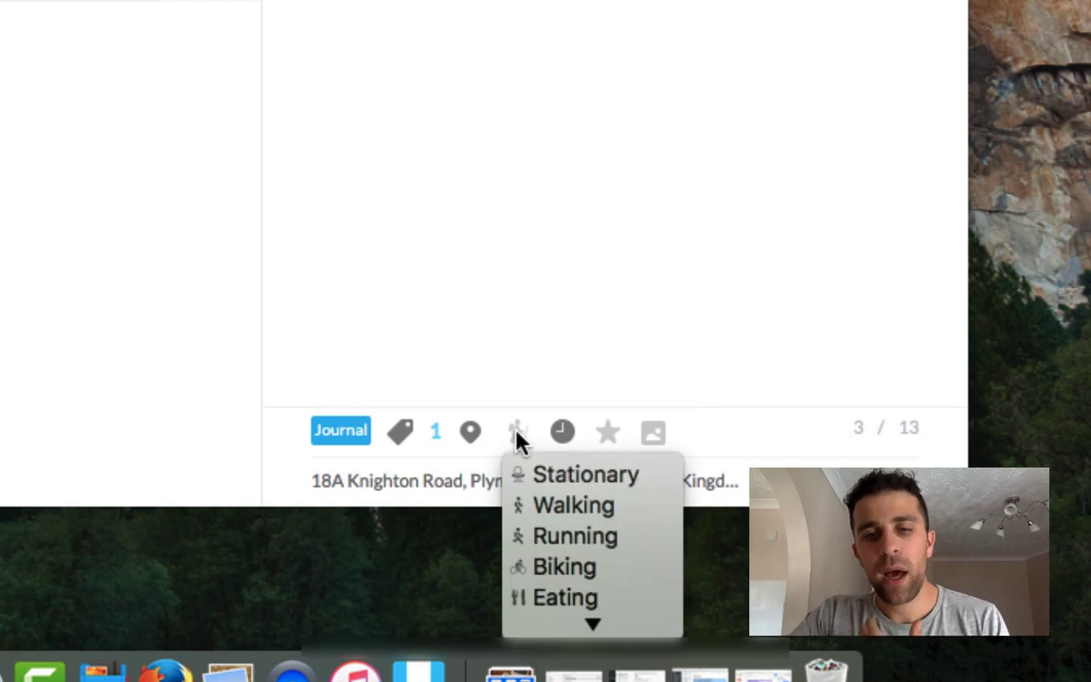
pyautogui.moveTo(568, 623)
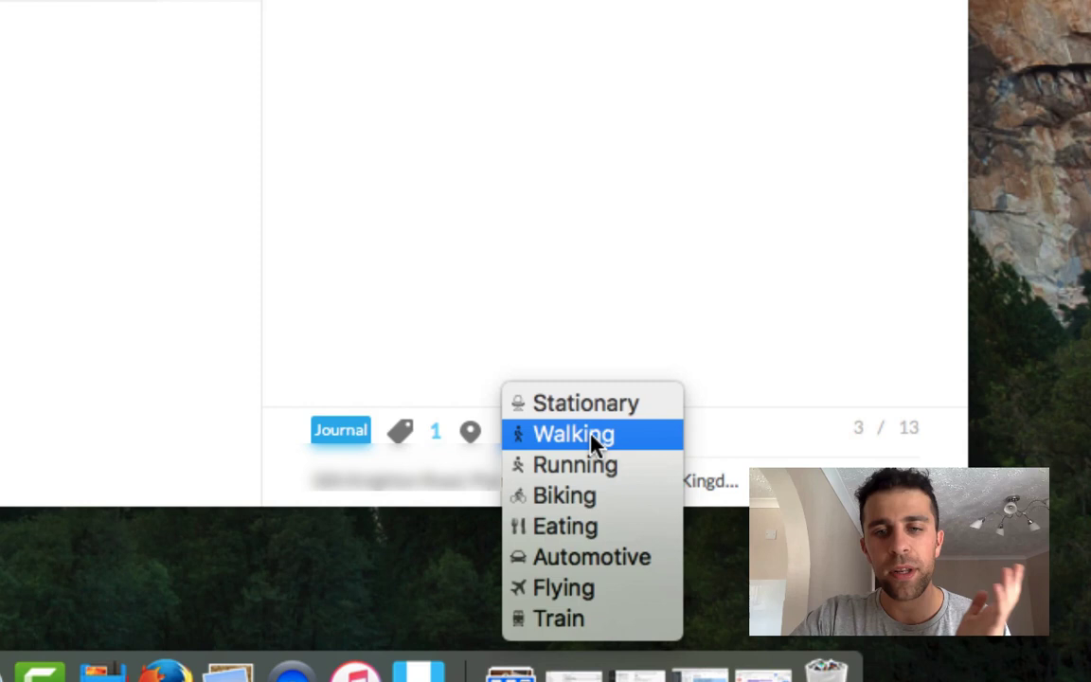
pyautogui.click(591, 407)
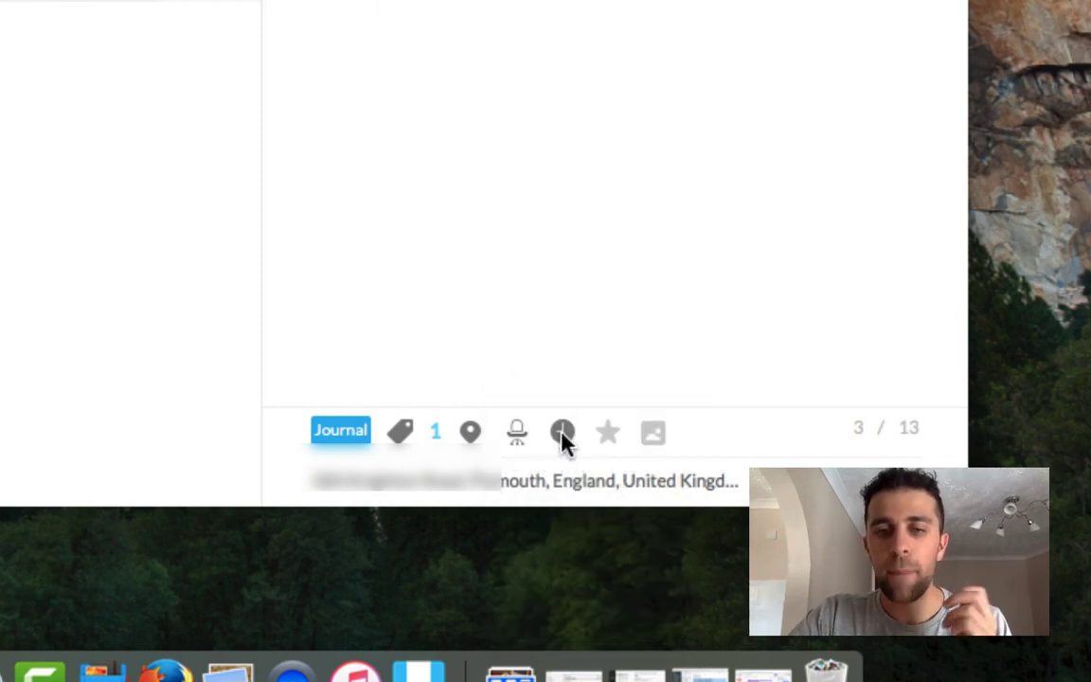
pyautogui.click(563, 434)
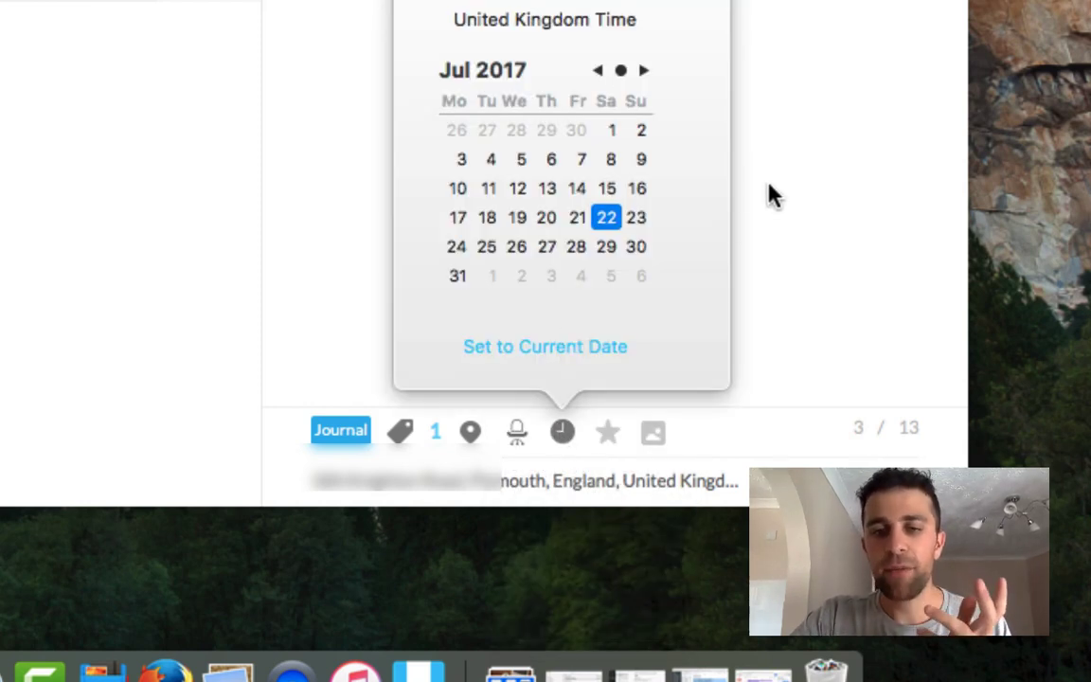
pyautogui.click(791, 208)
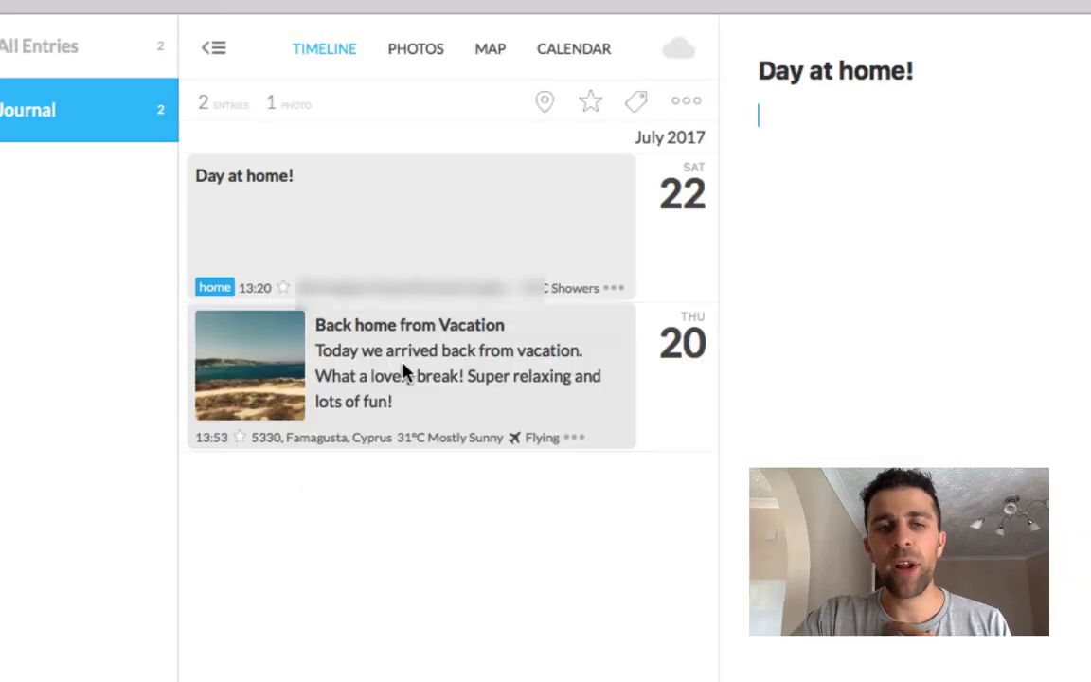
# Step: Review the "Back home from Vacation" entry, including its text, photo, location map and available actions
pyautogui.click(404, 372)
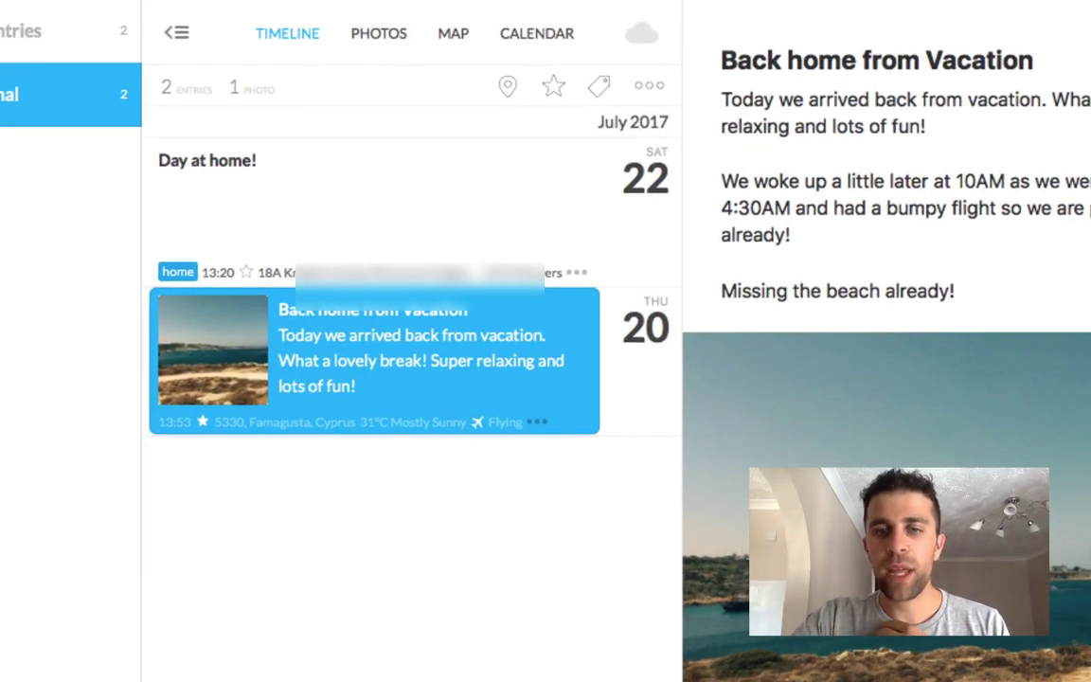
pyautogui.scroll(-3, 904, 284)
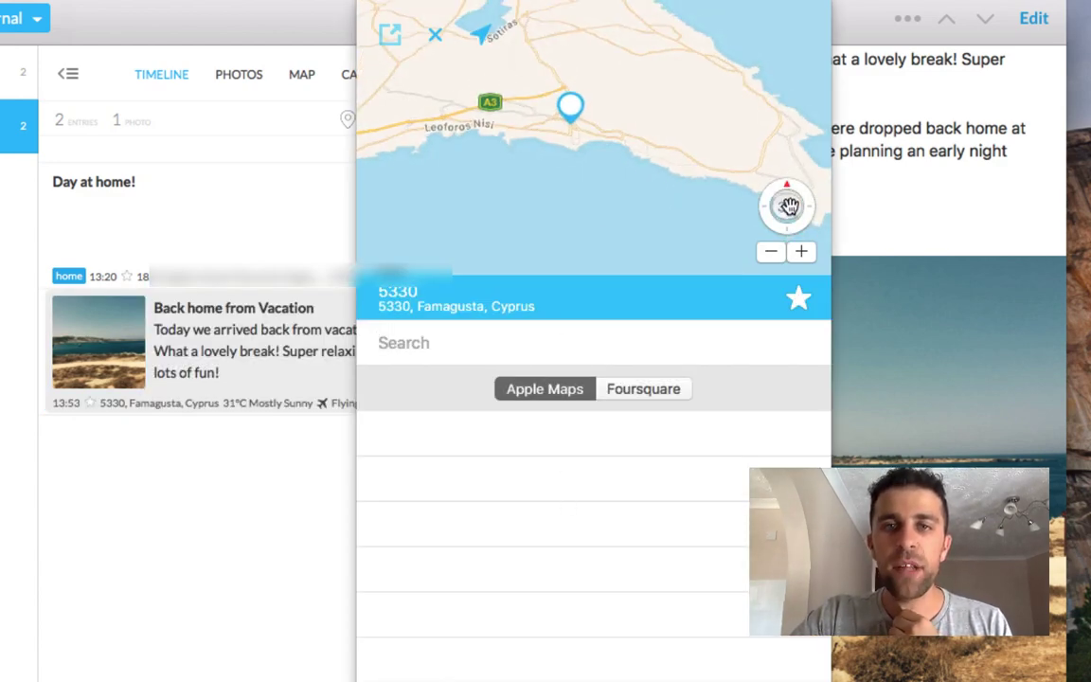
pyautogui.click(322, 187)
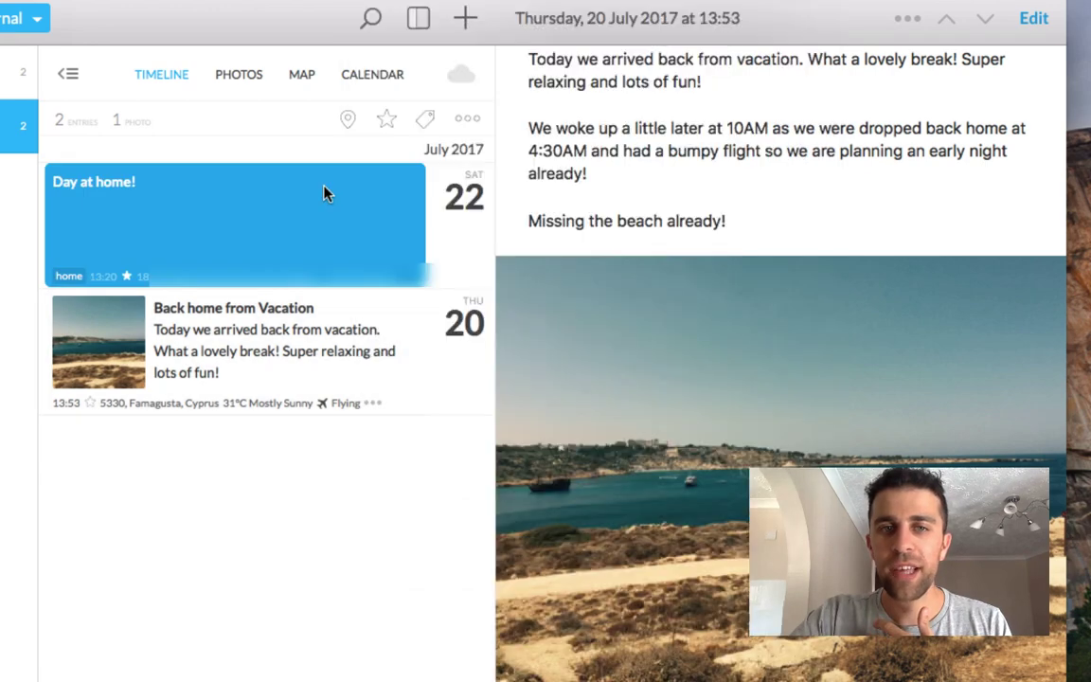
pyautogui.click(319, 372)
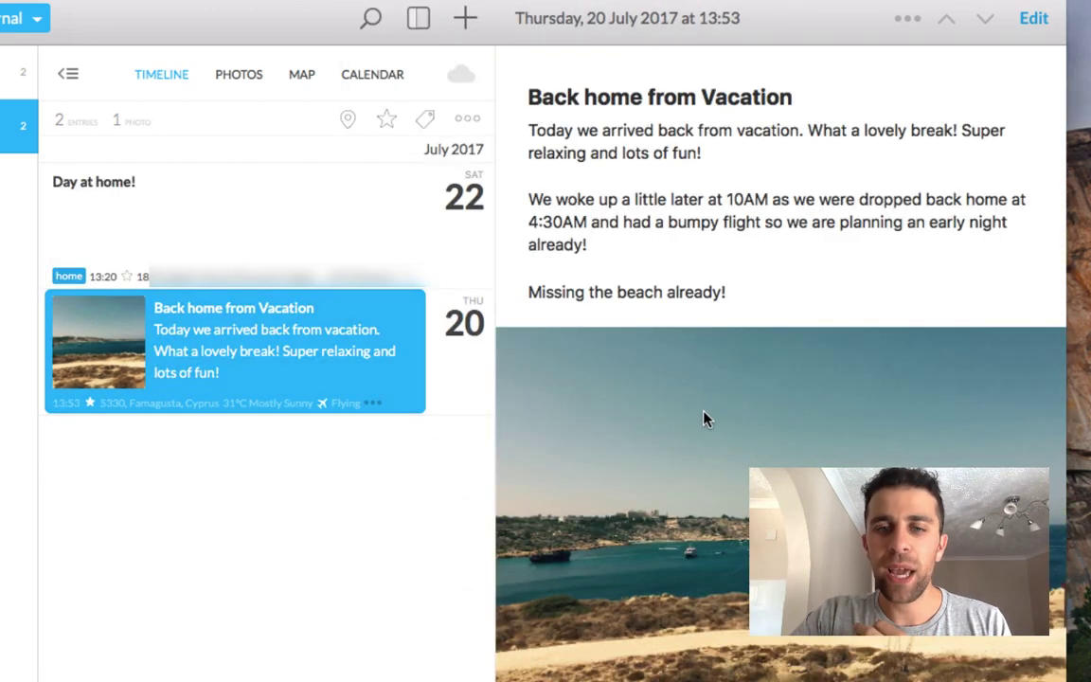
pyautogui.scroll(-2, 704, 418)
pyautogui.click(727, 496)
pyautogui.rightClick(729, 426)
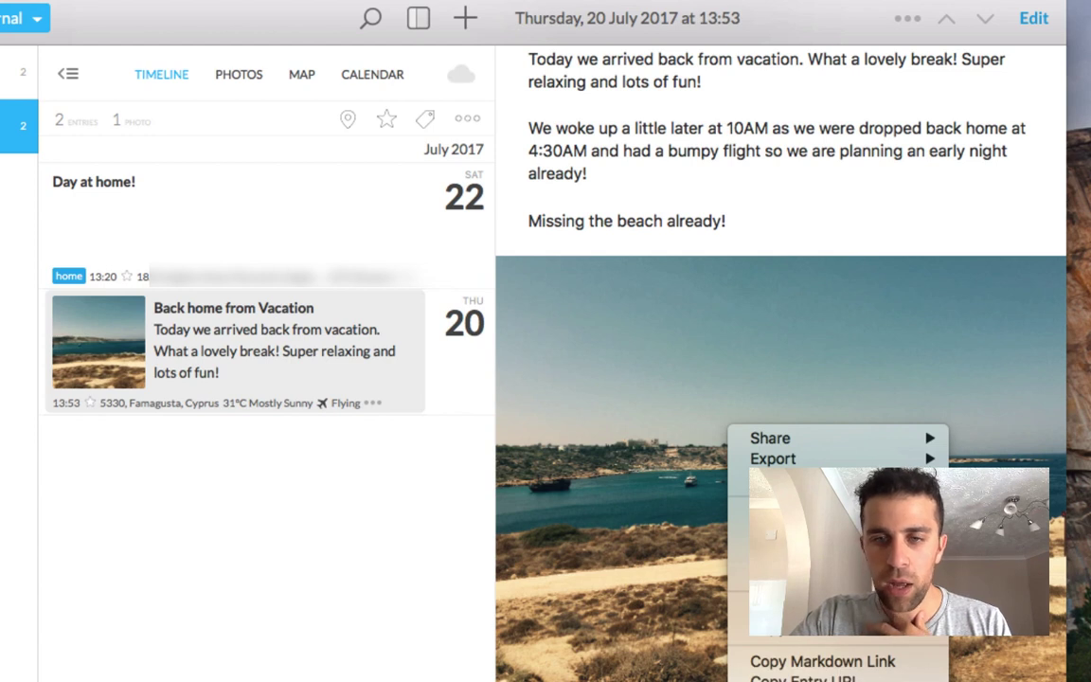
pyautogui.click(677, 503)
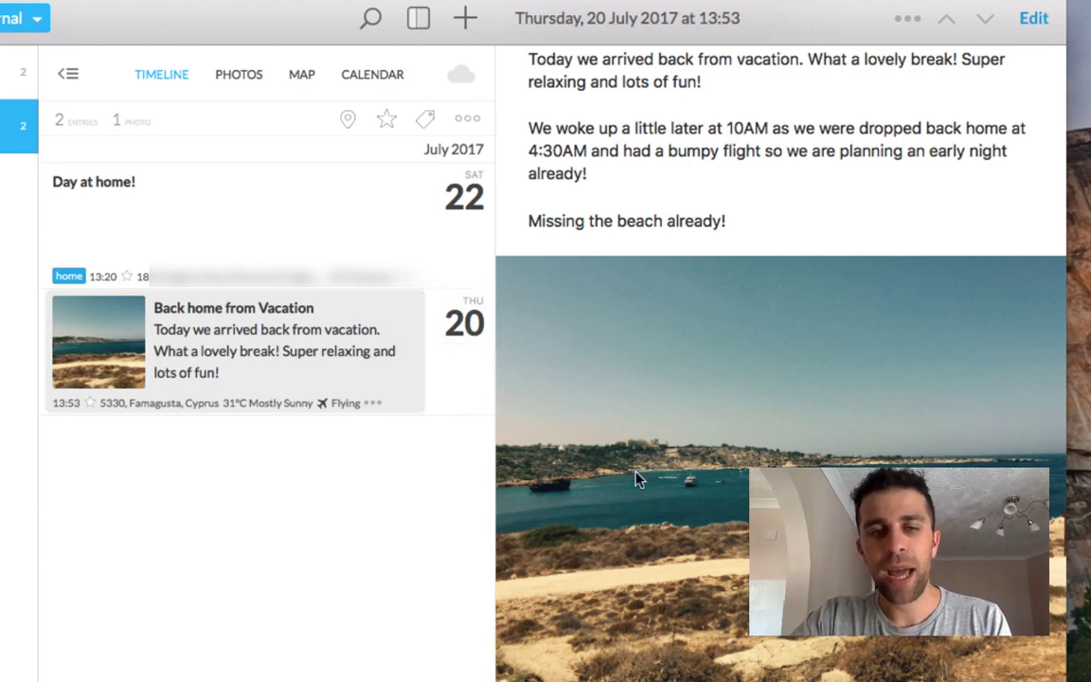
pyautogui.click(454, 327)
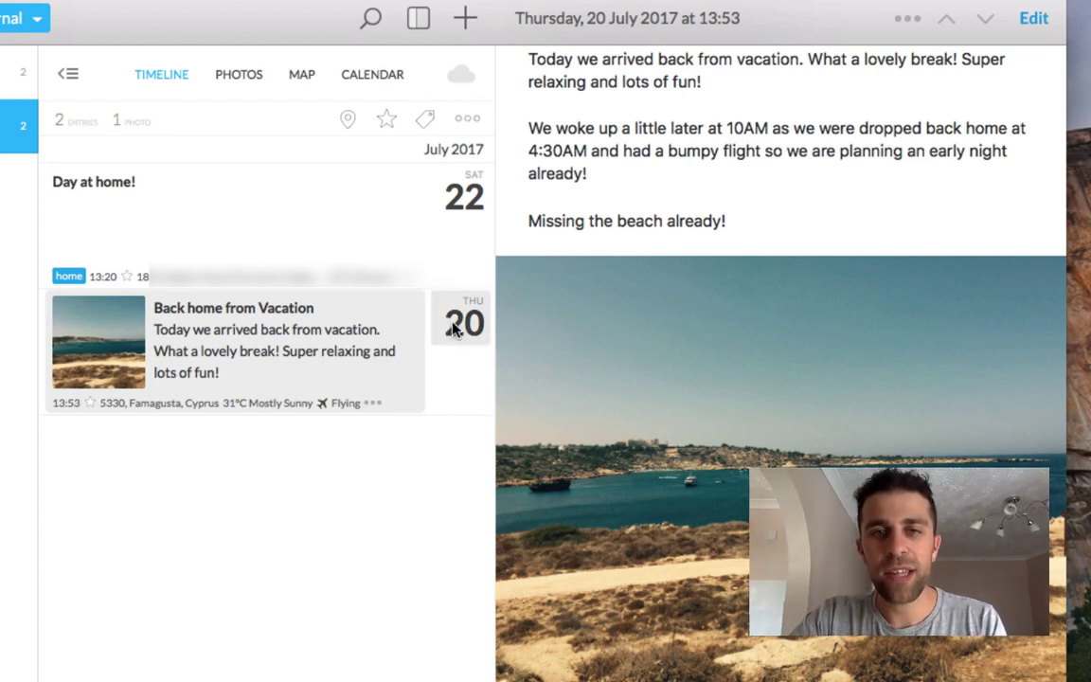
pyautogui.scroll(3, 677, 360)
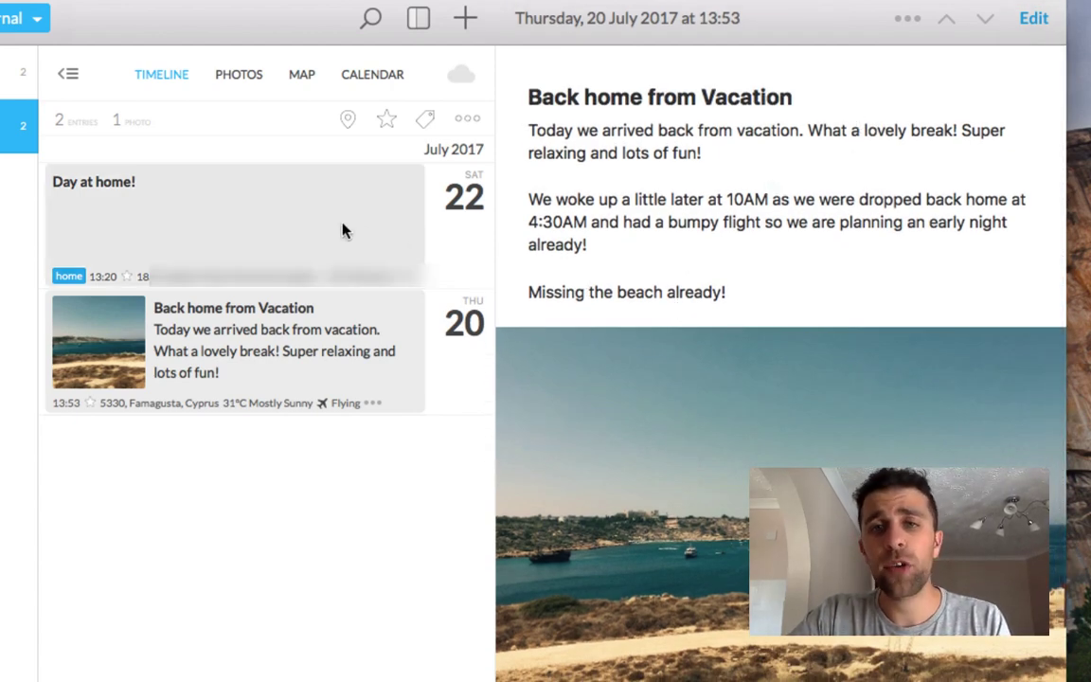
# Step: Open the "Day at home!" entry and check its option for adding images
pyautogui.click(273, 202)
pyautogui.click(597, 209)
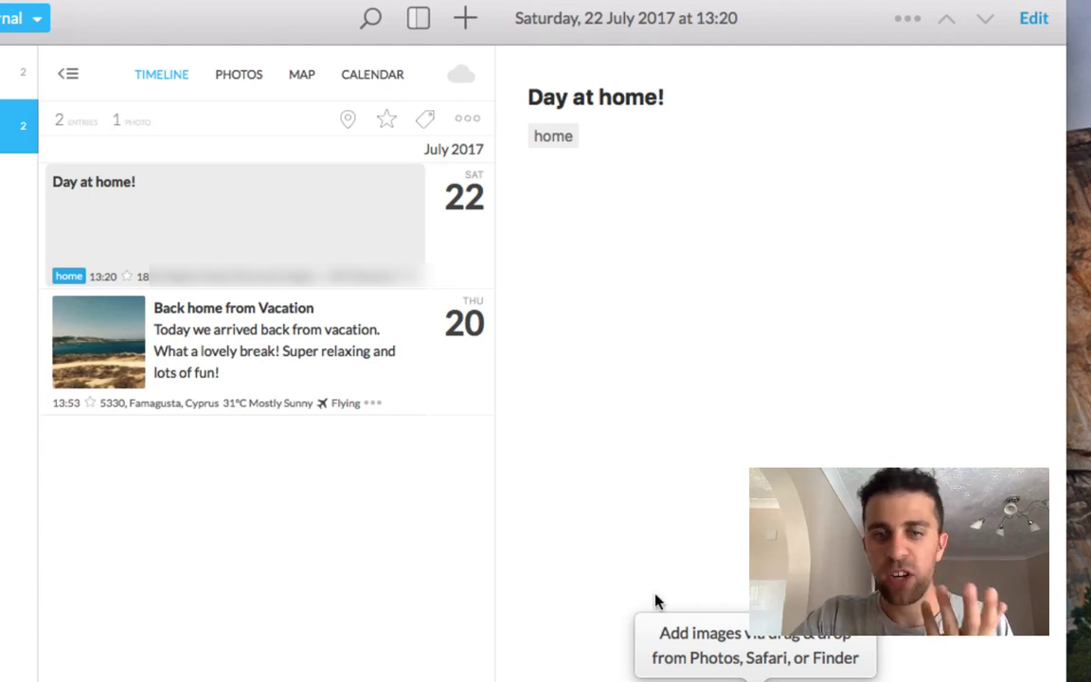
pyautogui.click(758, 678)
pyautogui.click(603, 230)
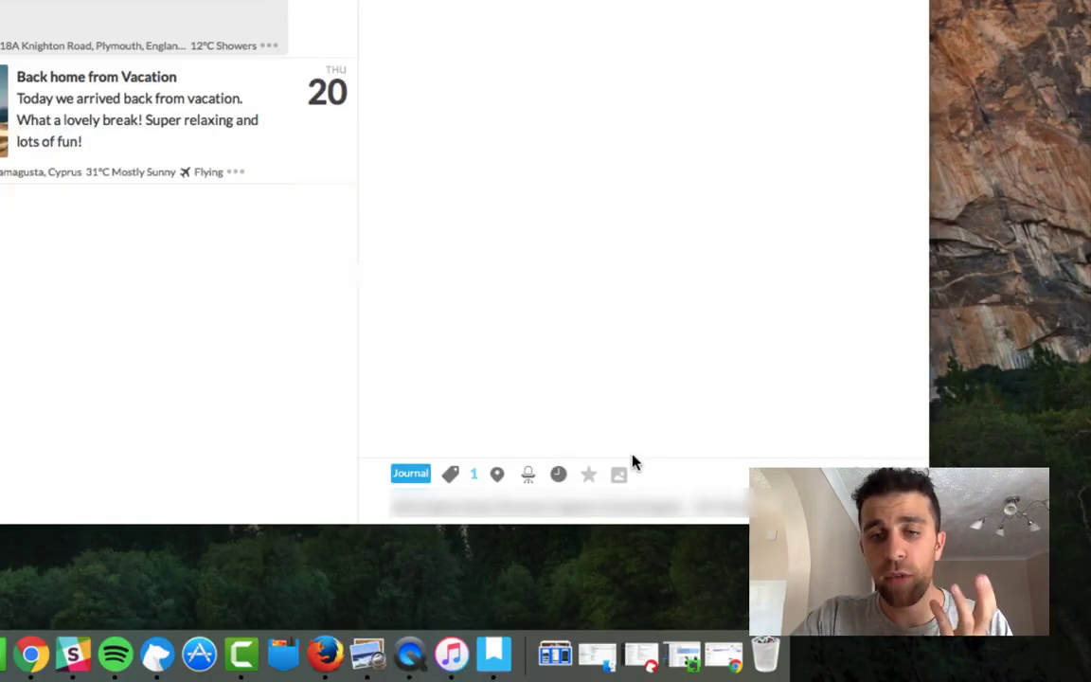
# Step: Star the "Day at home!" entry, remove the star again, and look at the entry's location map
pyautogui.click(588, 475)
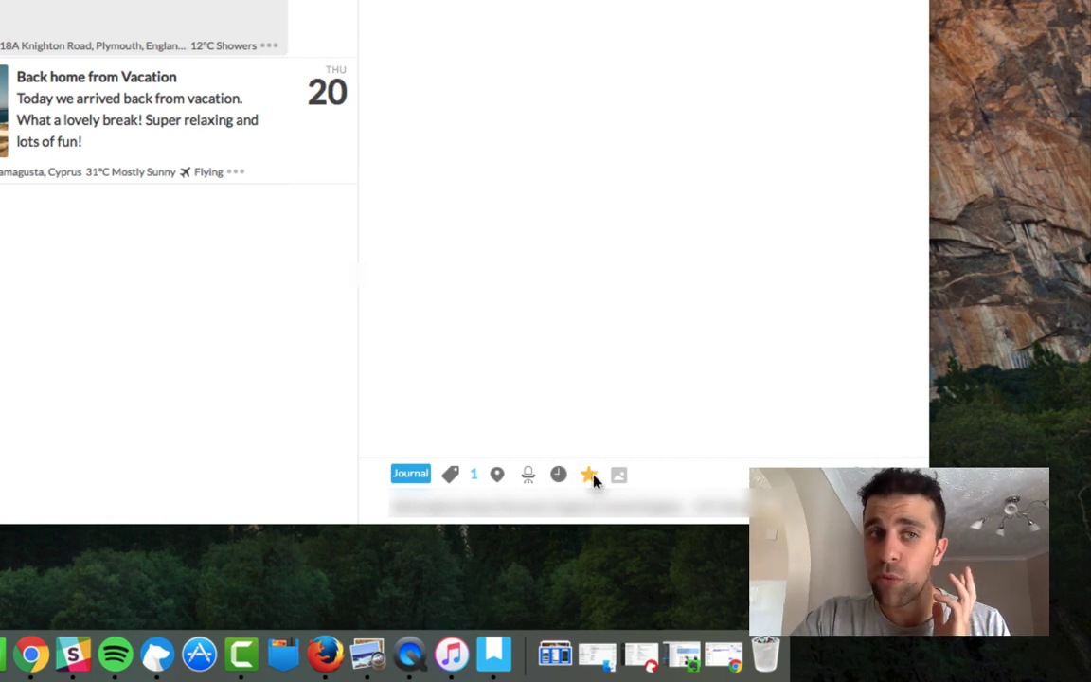
pyautogui.click(588, 476)
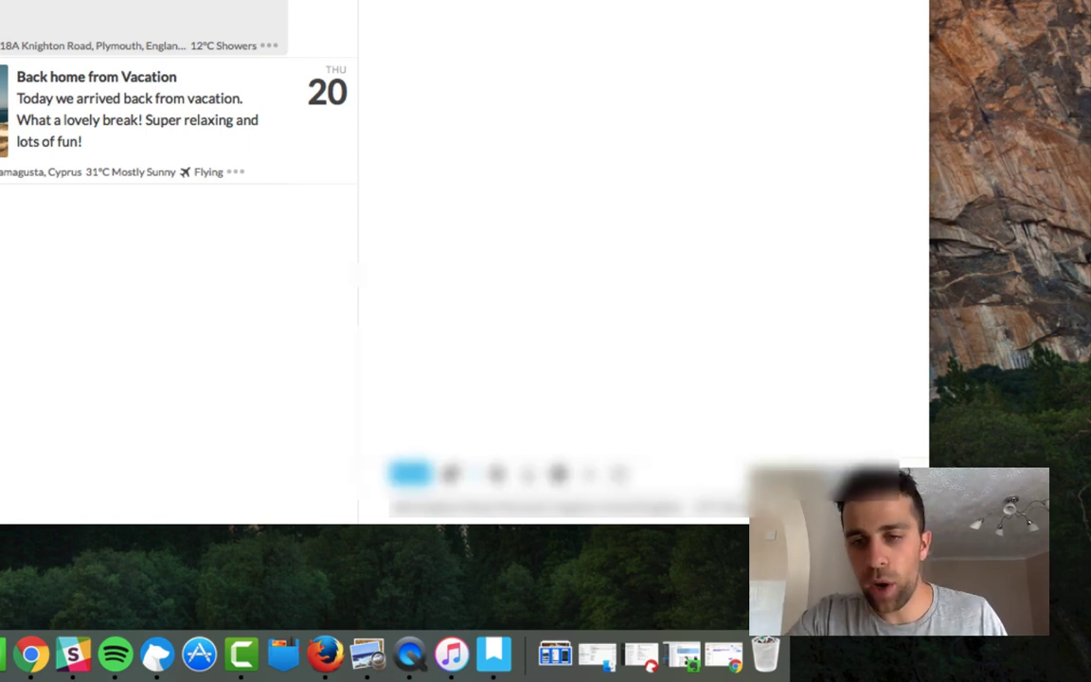
pyautogui.scroll(-4, 644, 379)
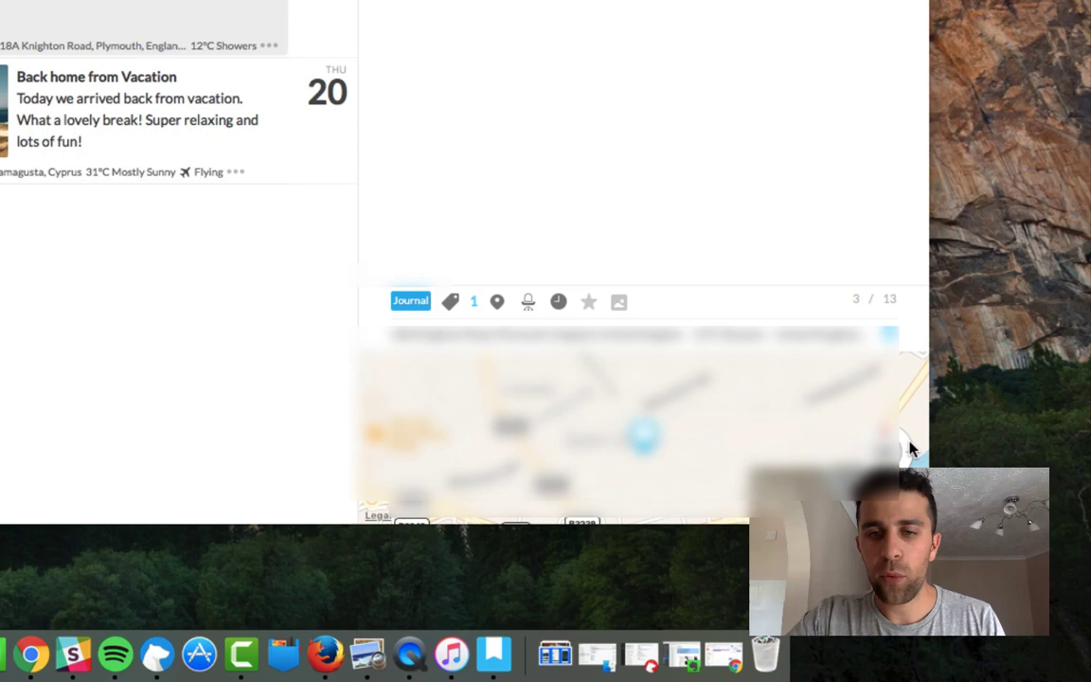
pyautogui.scroll(4, 890, 339)
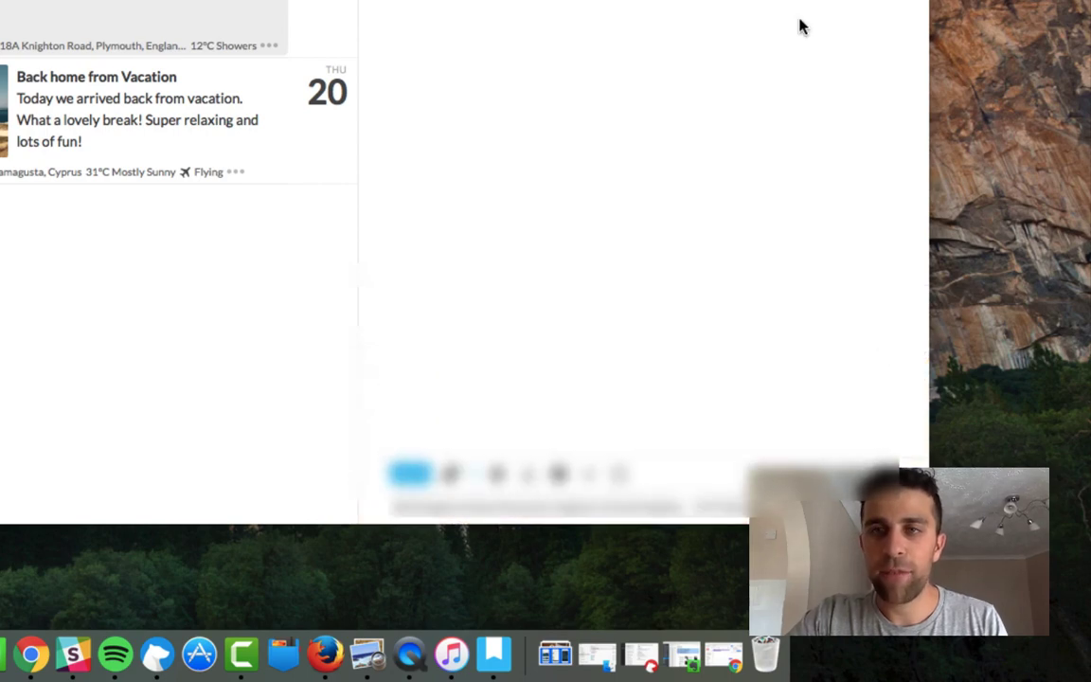
# Step: Review the actions available for the "Day at home!" entry, including starring and copying to a journal
pyautogui.rightClick(702, 76)
pyautogui.moveTo(724, 90)
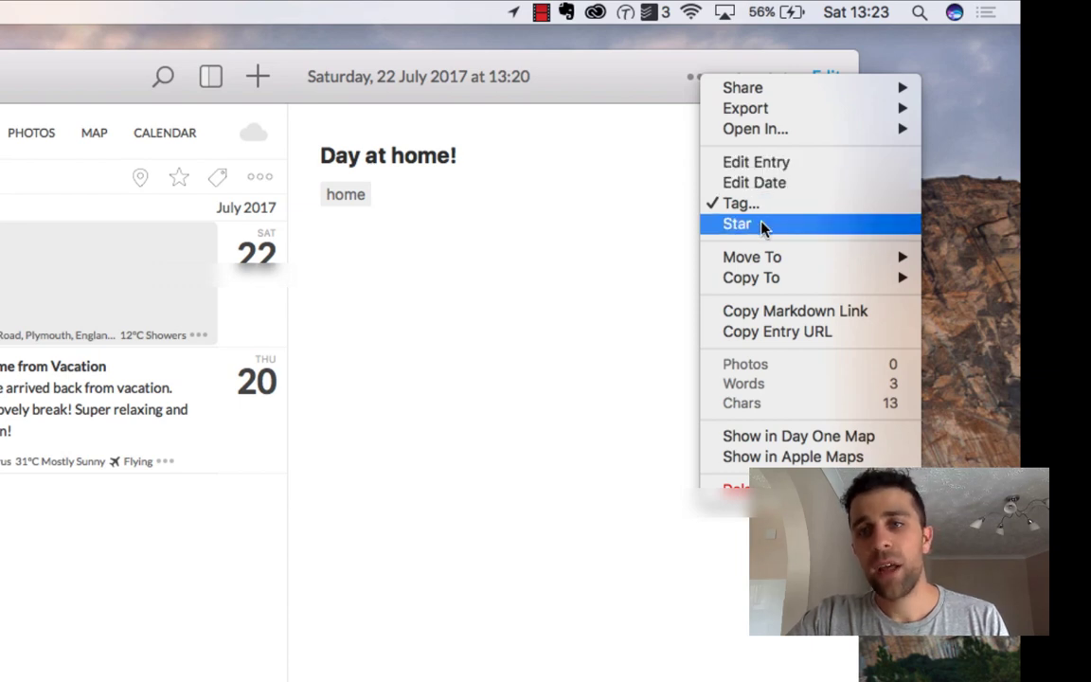
pyautogui.moveTo(763, 282)
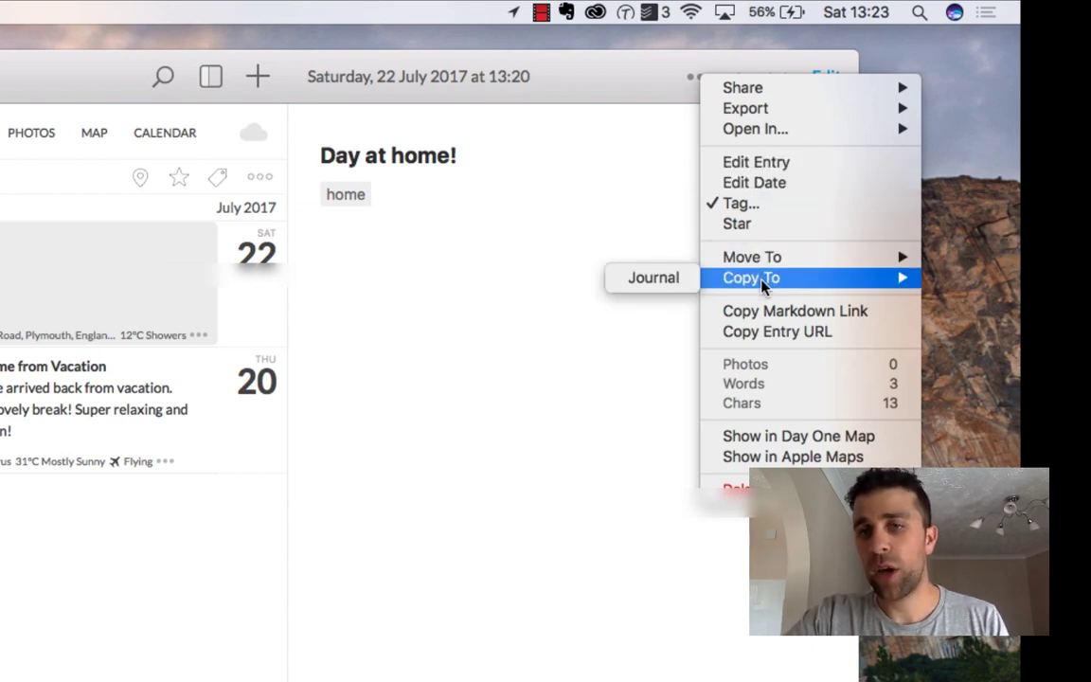
pyautogui.click(502, 370)
# Step: Look over the export formats for the "Day at home!" entry and open it in a new window
pyautogui.click(701, 76)
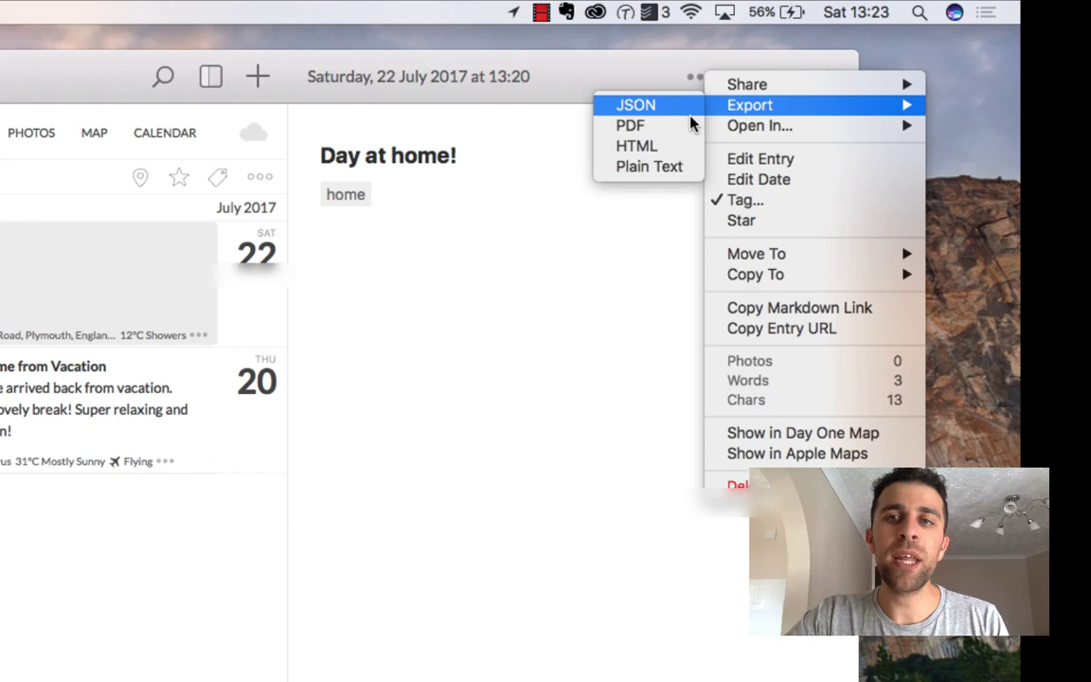
pyautogui.moveTo(837, 129)
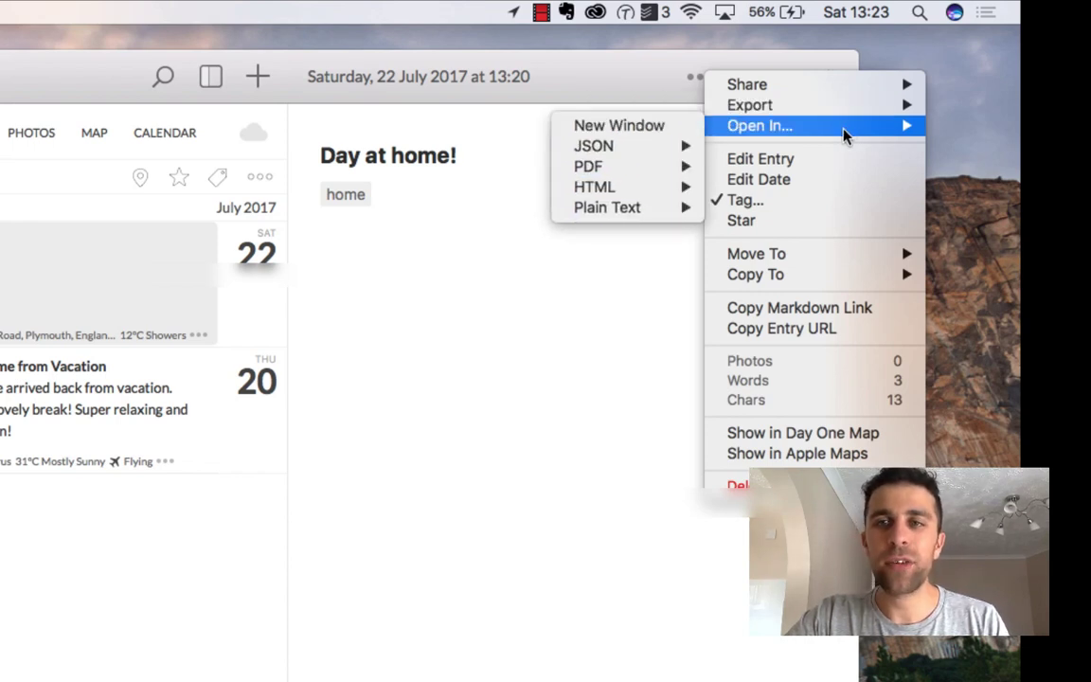
pyautogui.click(626, 132)
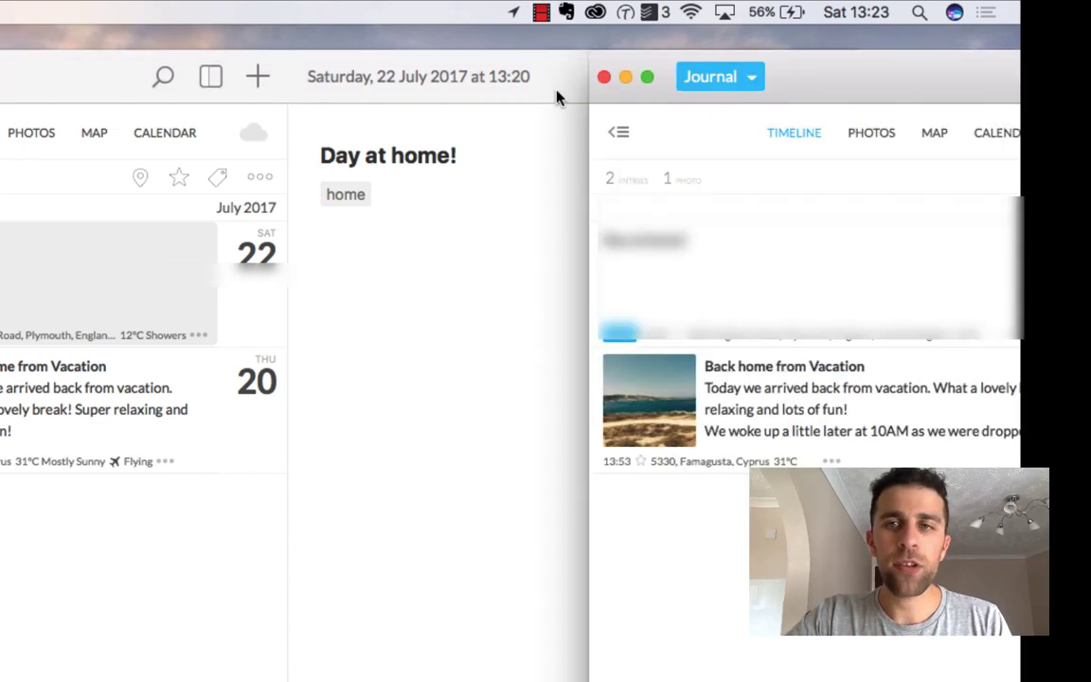
# Step: Close the extra journal window, toggle the list sidebar's layout, and reopen the "Day at home!" entry in the dual-pane view
pyautogui.click(603, 80)
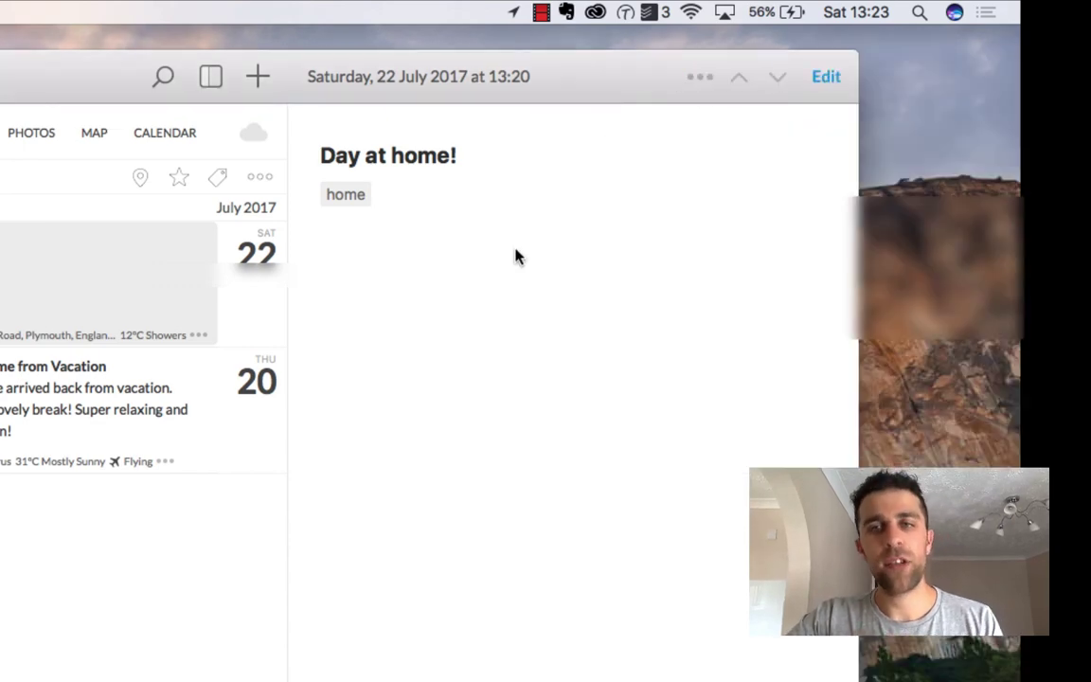
pyautogui.click(210, 81)
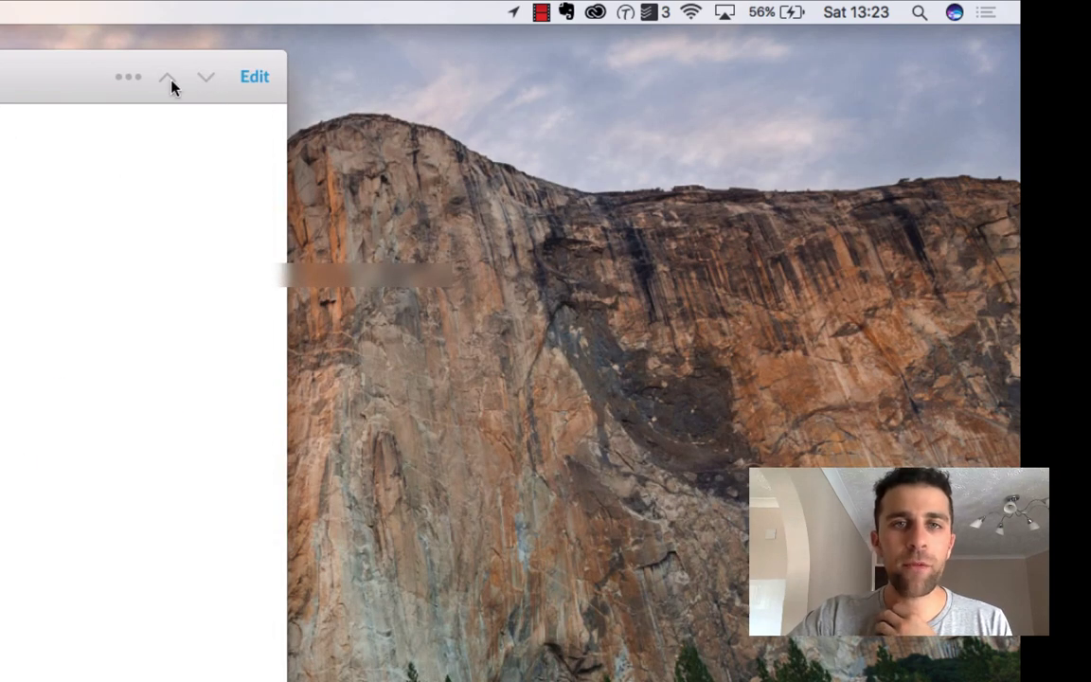
pyautogui.click(10, 76)
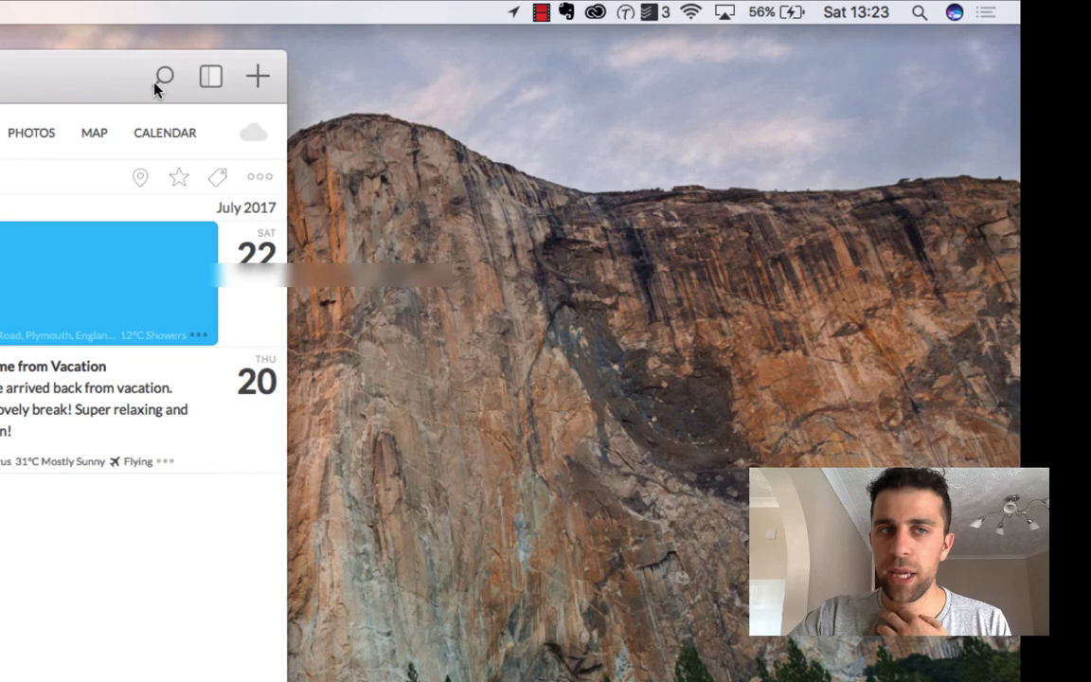
pyautogui.moveTo(289, 50); pyautogui.dragTo(852, 36)
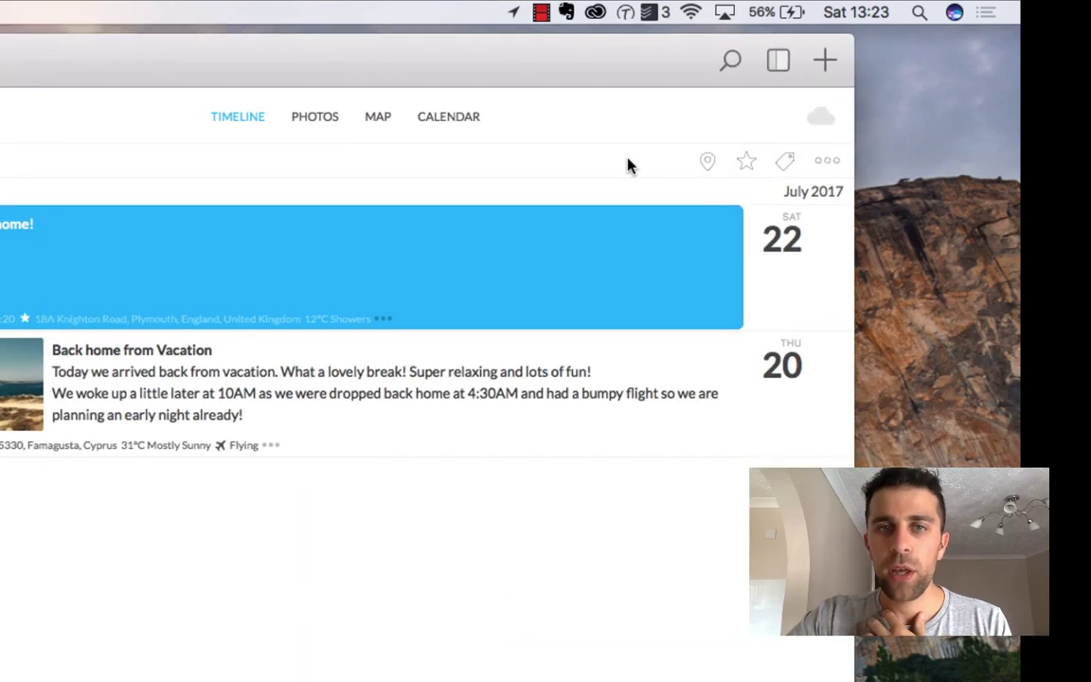
pyautogui.click(554, 239)
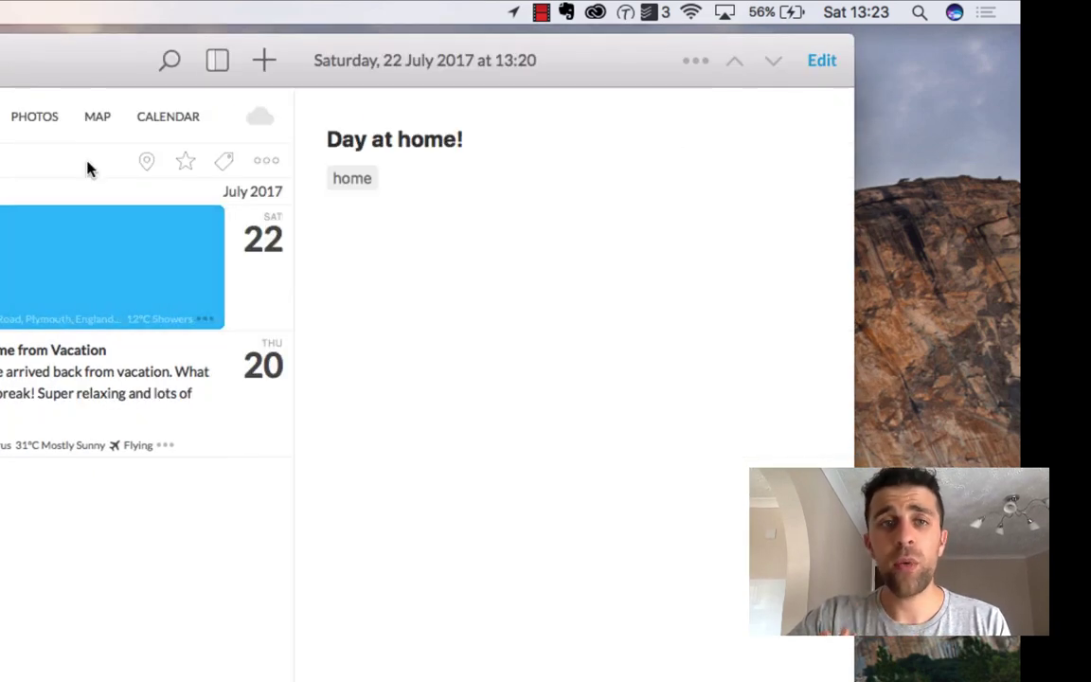
# Step: Look through the journal's Photos, Map and Calendar views
pyautogui.click(32, 123)
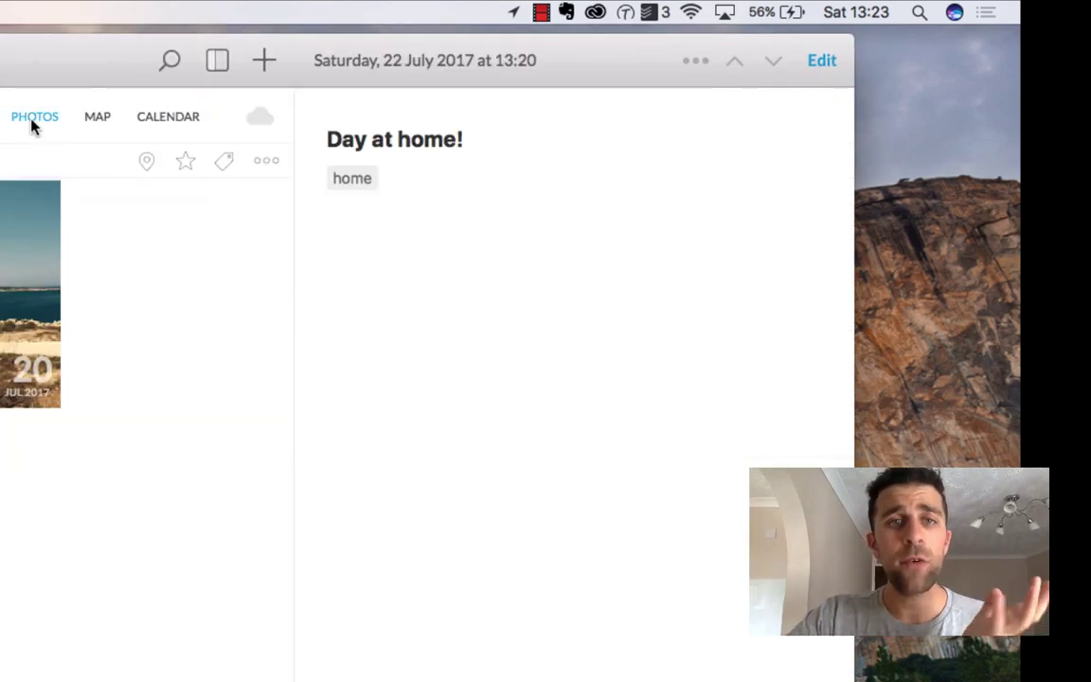
pyautogui.click(84, 117)
pyautogui.click(140, 117)
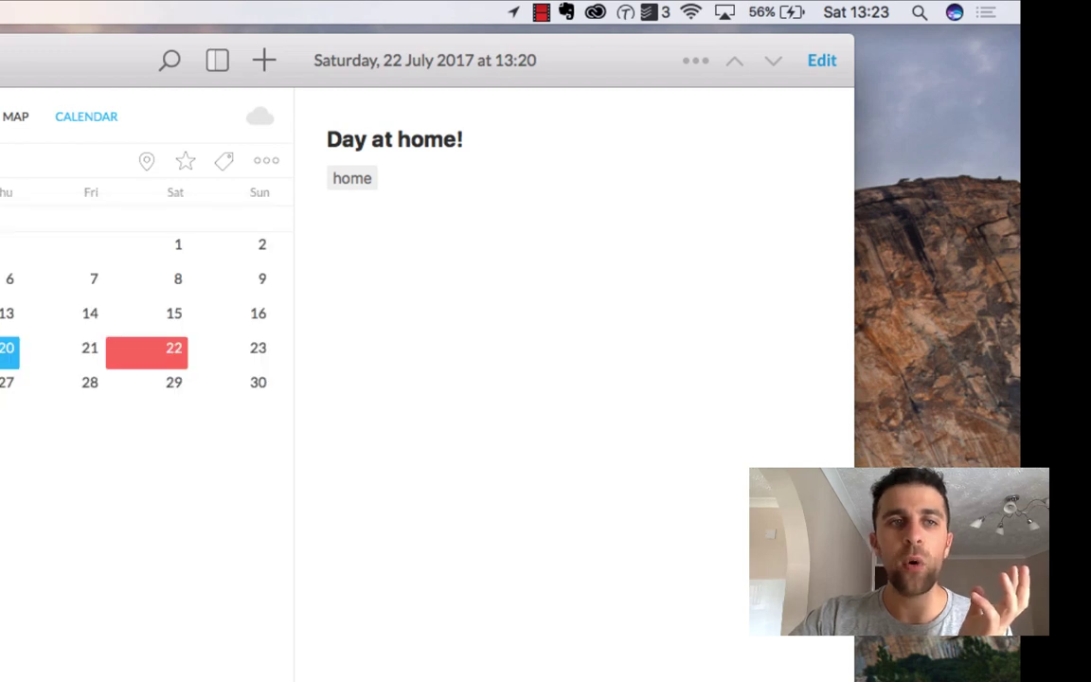
# Step: Show All Entries from the journal list in the Timeline view
pyautogui.click(66, 110)
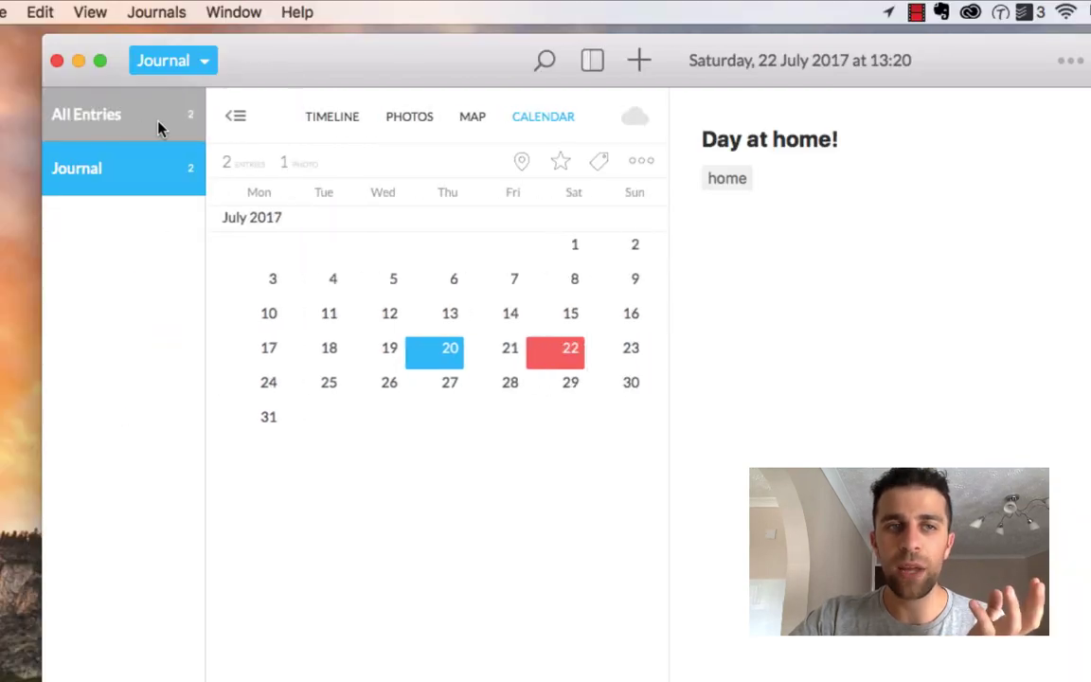
pyautogui.click(152, 114)
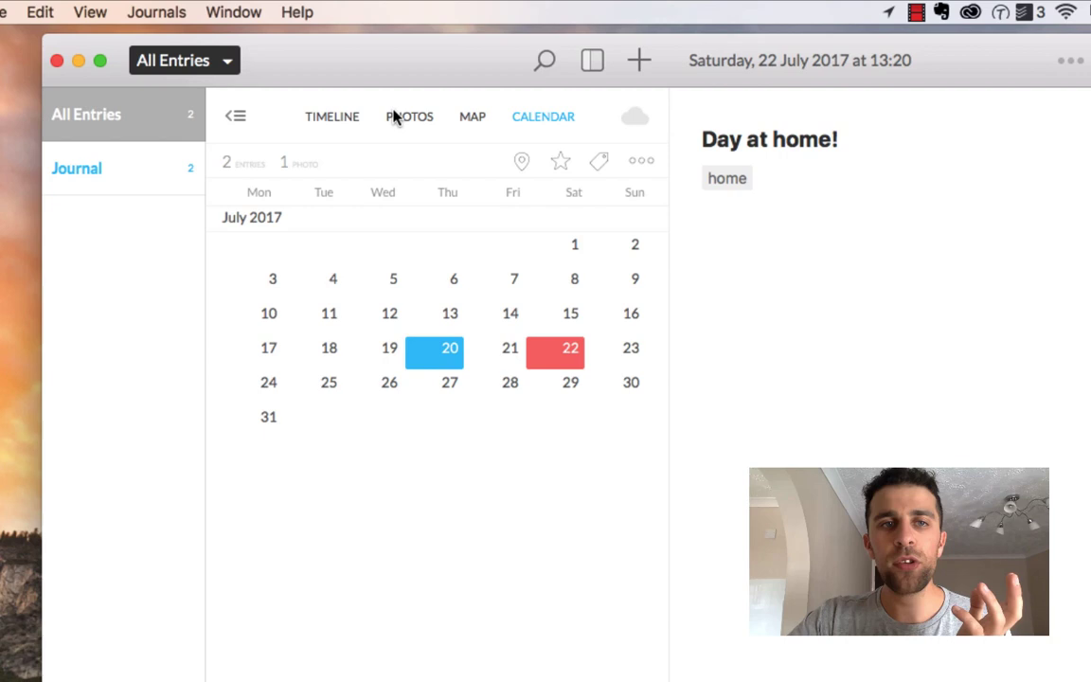
pyautogui.click(336, 117)
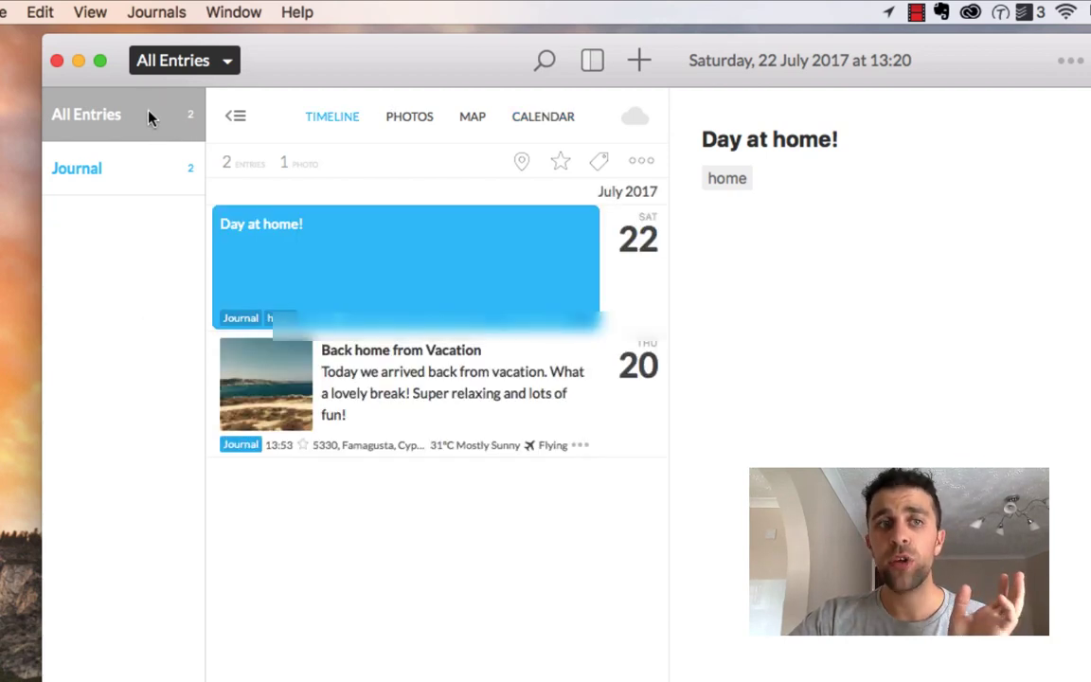
# Step: Try to add a new journal and dismiss the Day One Premium offer for multiple journals
pyautogui.click(176, 61)
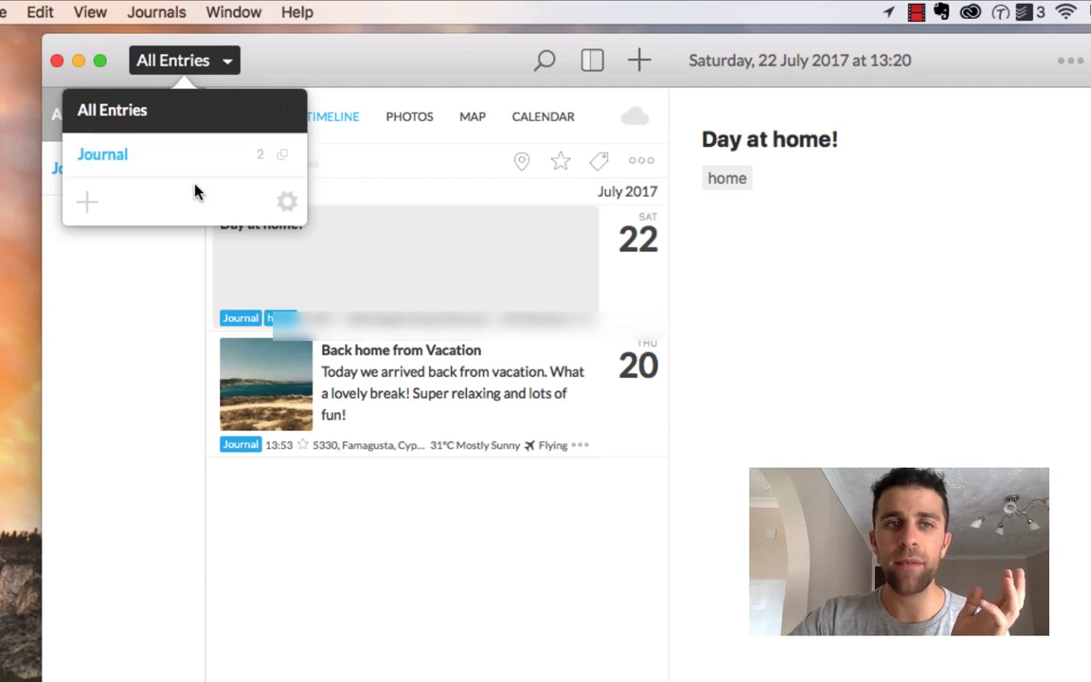
pyautogui.click(86, 202)
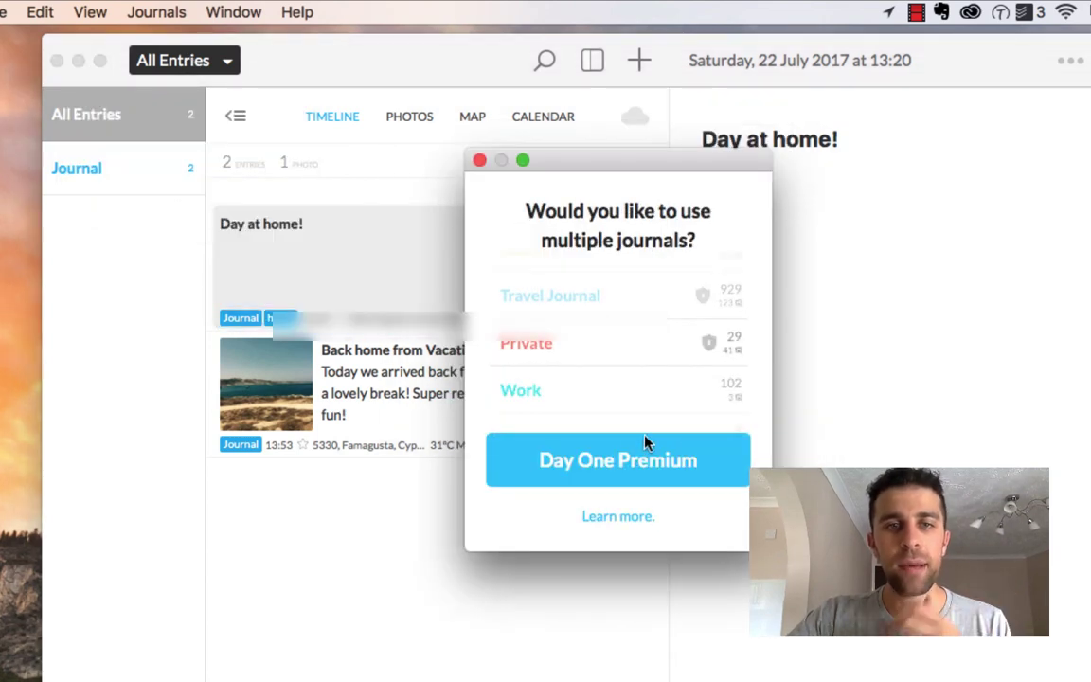
pyautogui.click(479, 161)
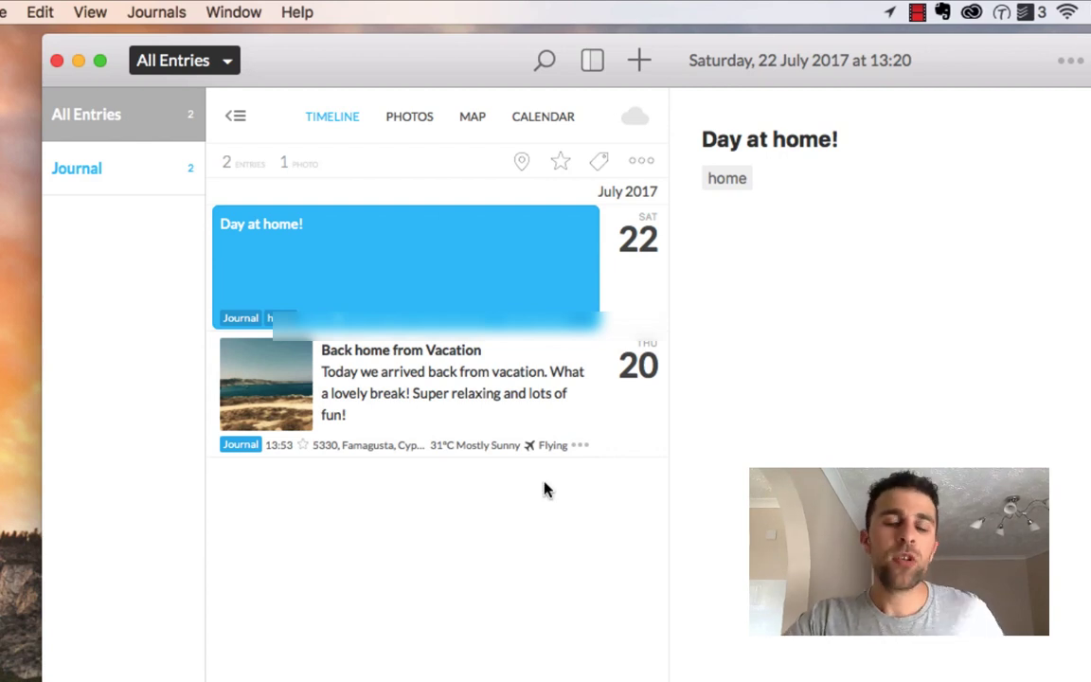
pyautogui.click(822, 274)
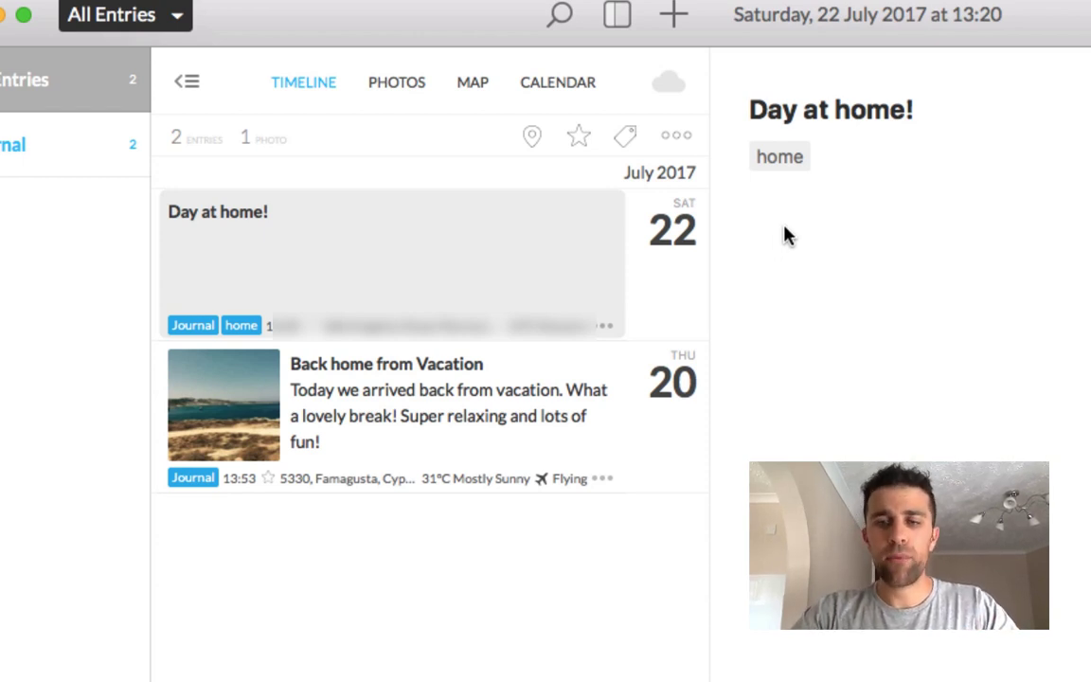
# Step: Search all entries for "break" and open the matching entry, trying the search as a timeline filter
pyautogui.click(559, 15)
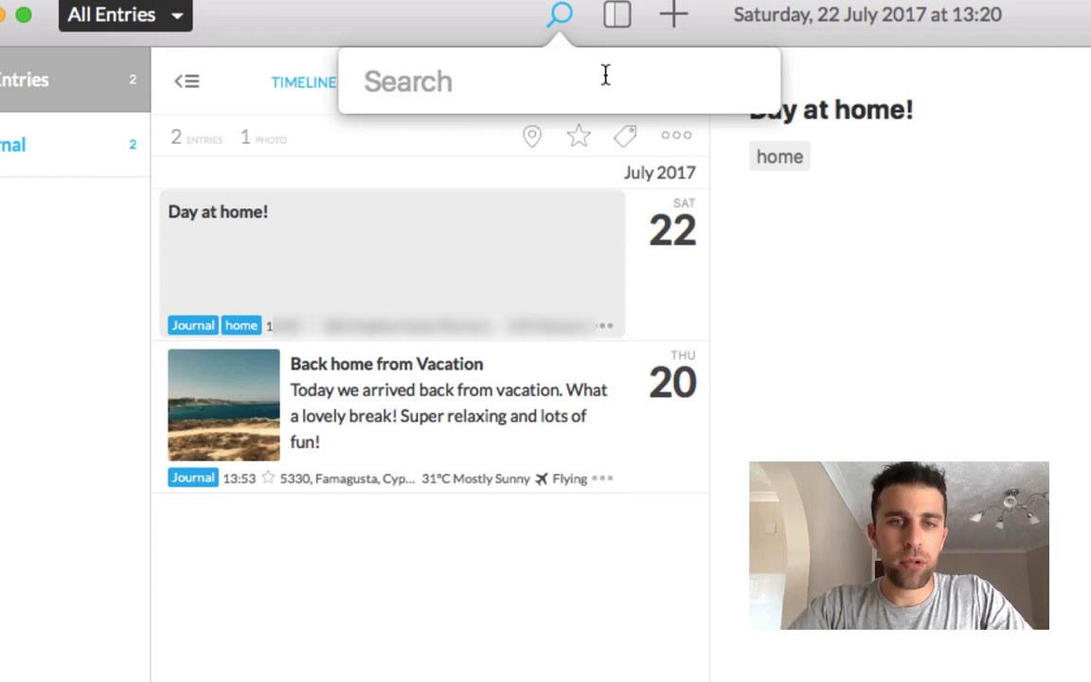
pyautogui.write('break')
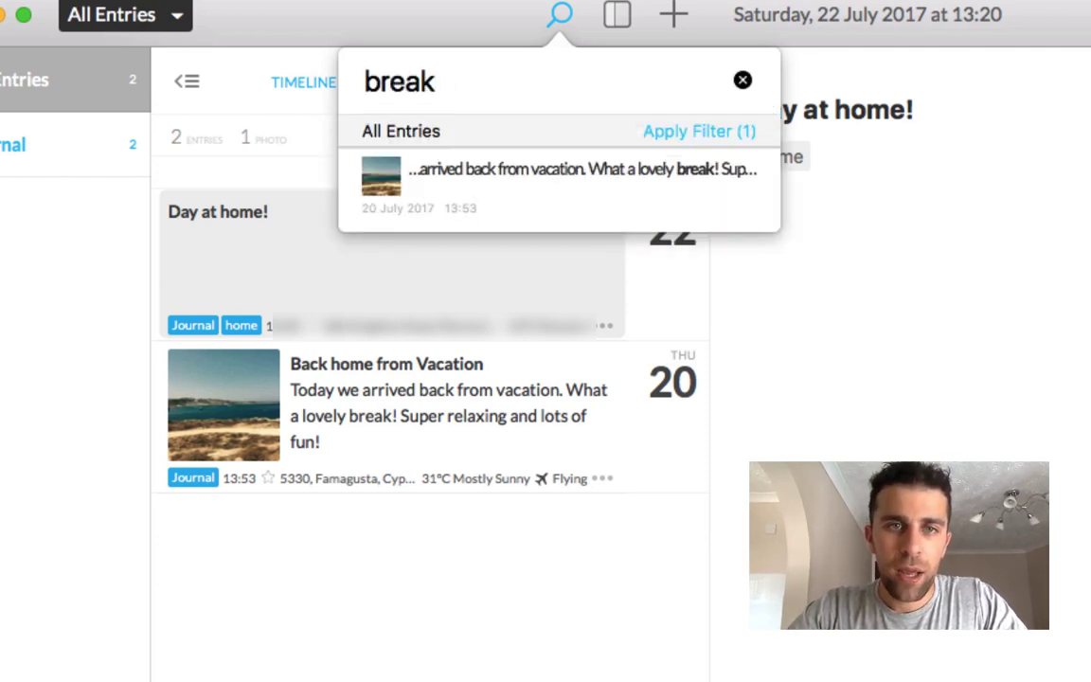
pyautogui.press('Down')
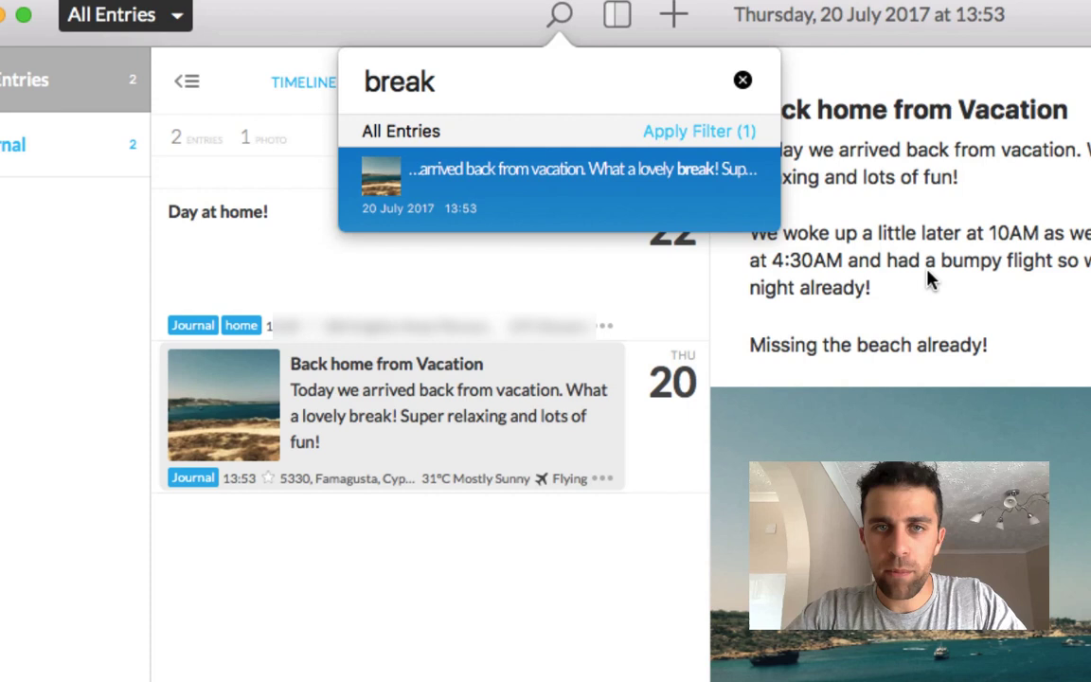
pyautogui.scroll(1, 869, 239)
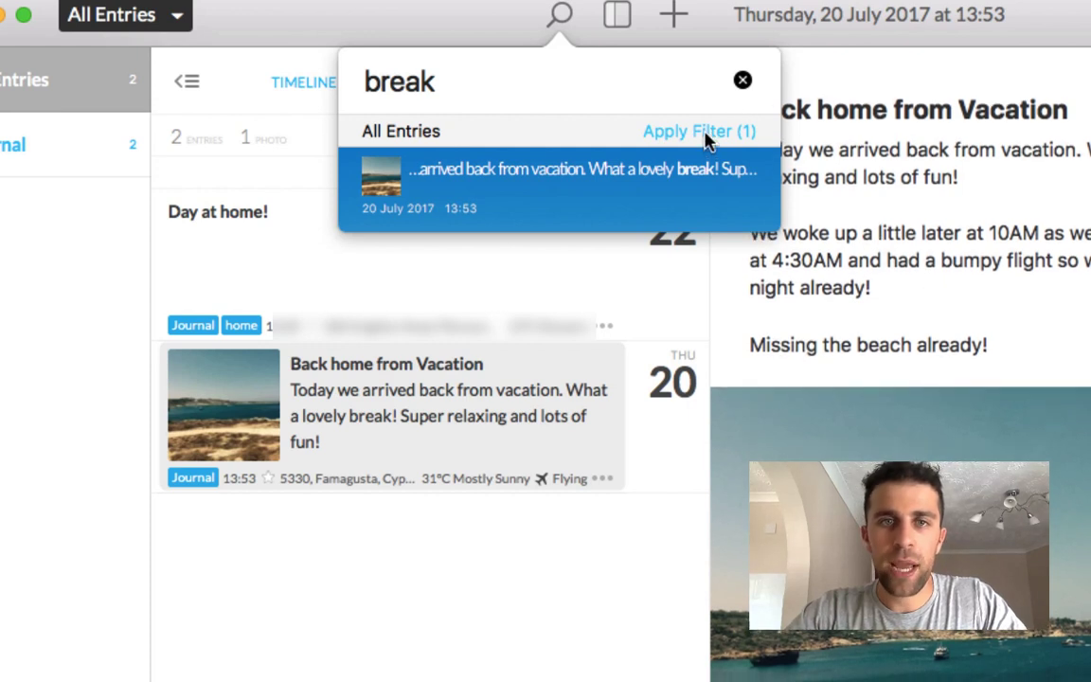
pyautogui.click(663, 131)
pyautogui.click(174, 178)
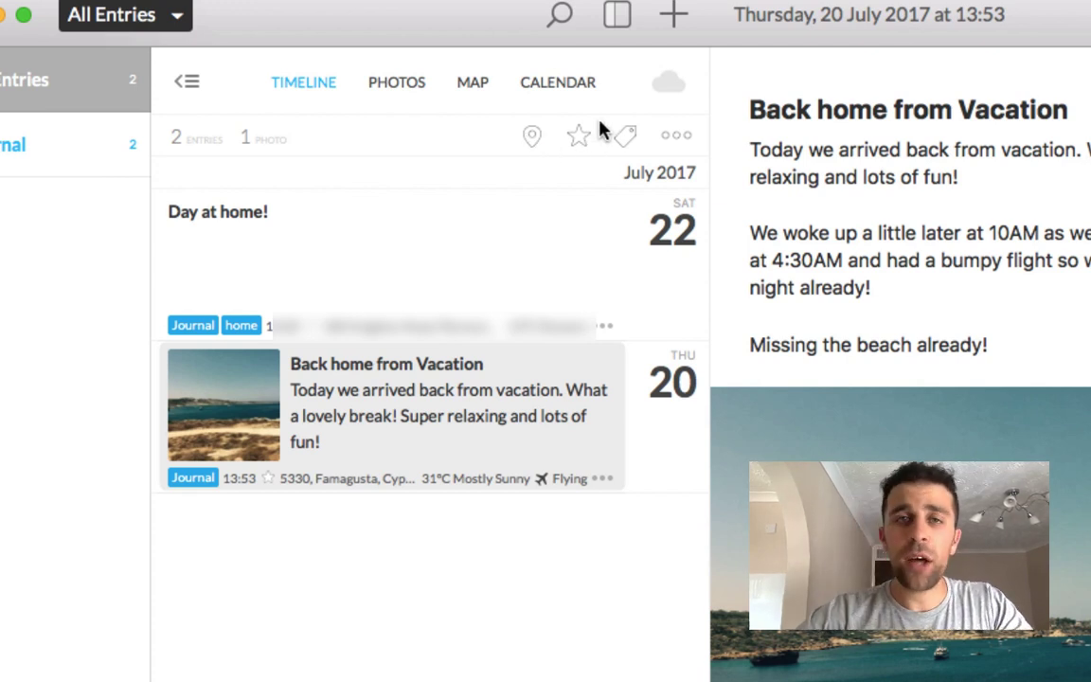
# Step: Review the timeline's filter options, such as place, star, date and activity, and clear all filters
pyautogui.click(676, 135)
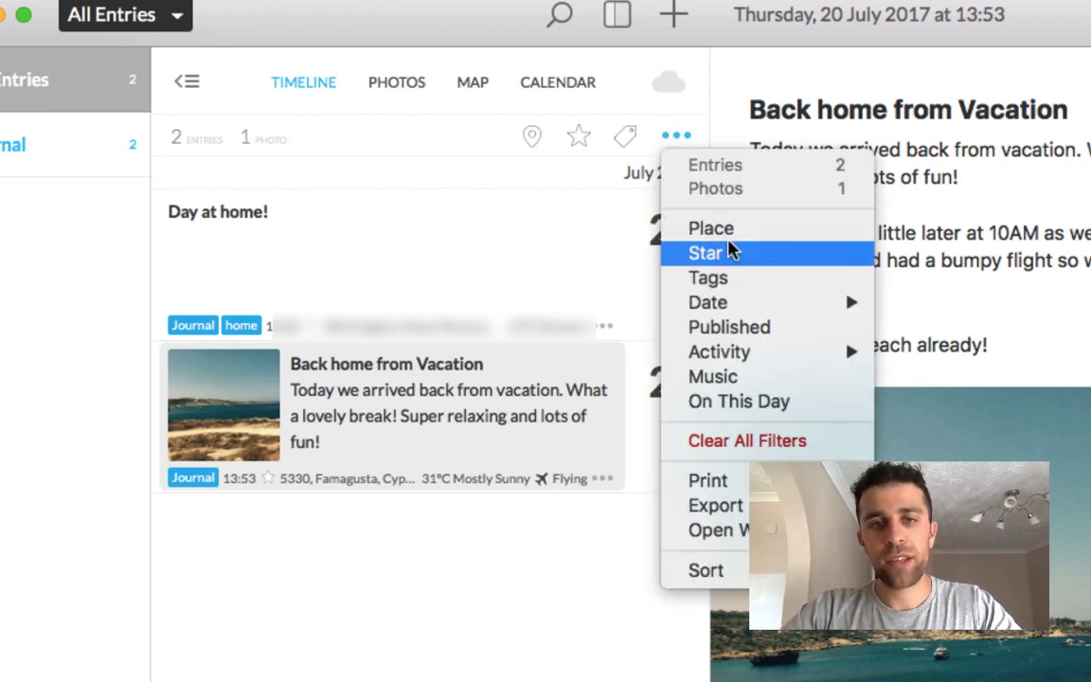
pyautogui.moveTo(743, 301)
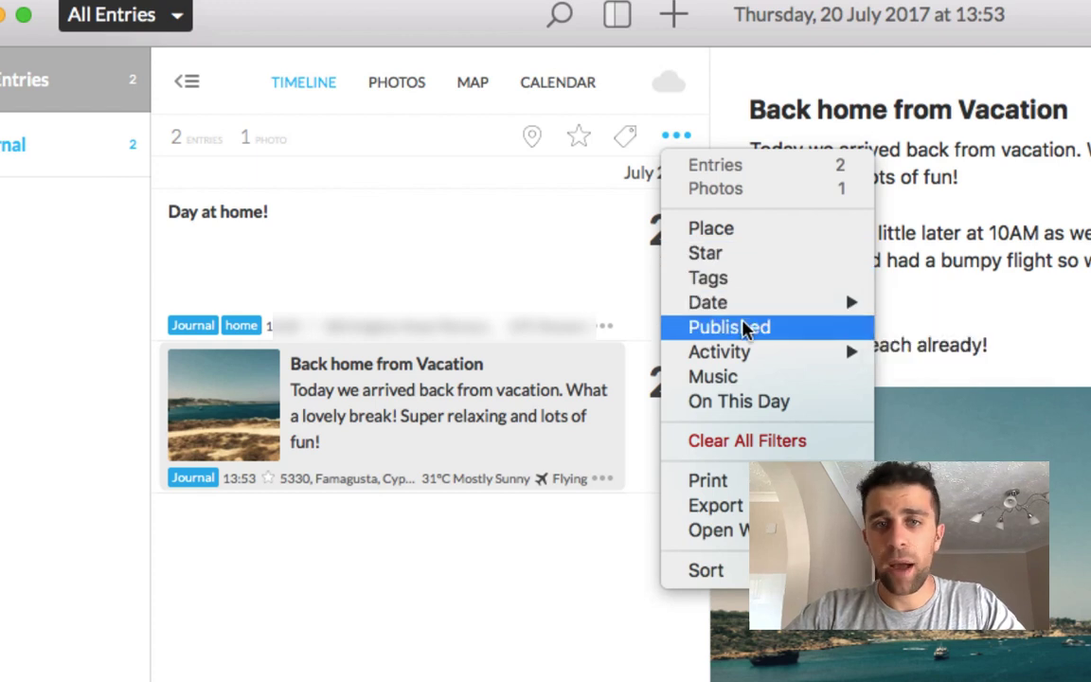
pyautogui.click(767, 437)
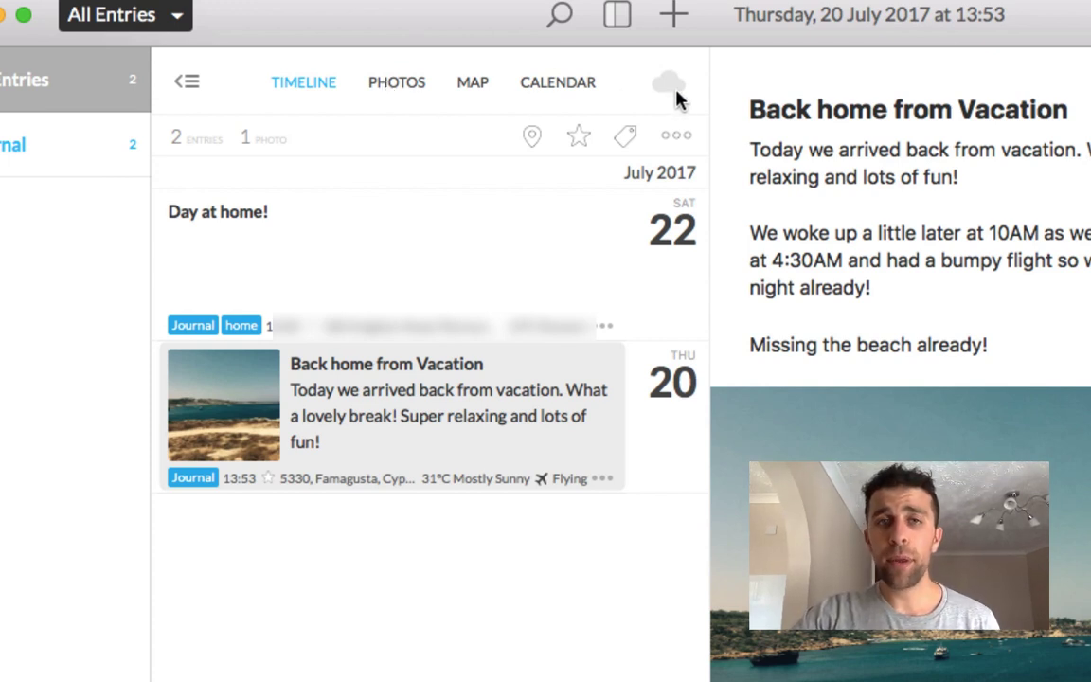
# Step: Try to enable Sync in the preferences, dismiss the Premium offer, and check the subscription option
pyautogui.click(38, 0)
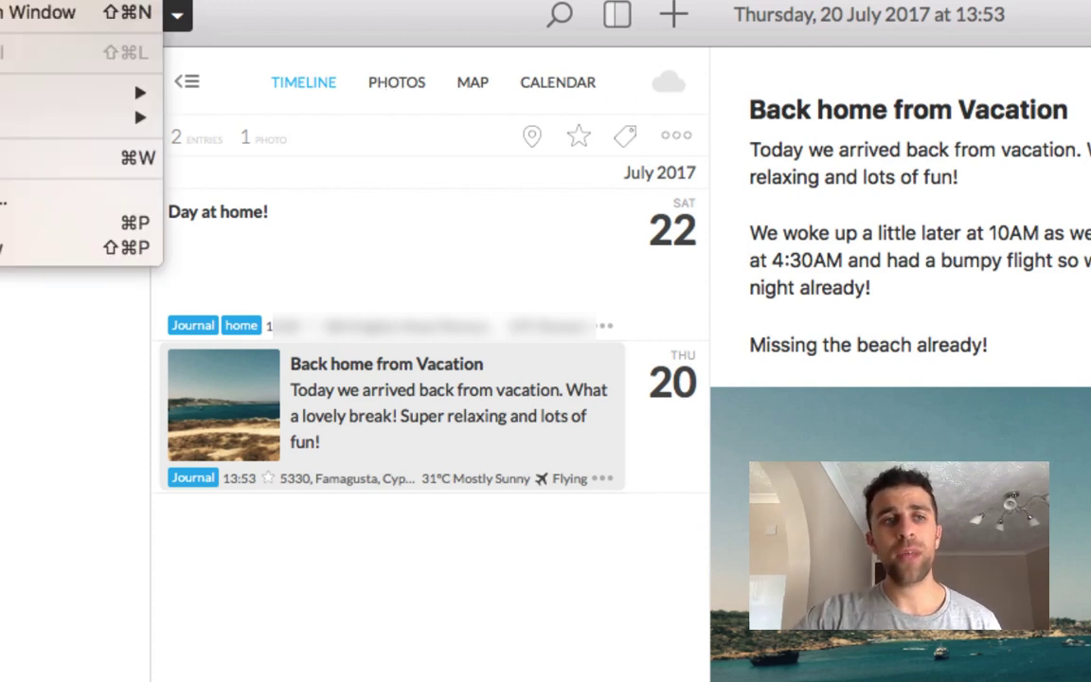
pyautogui.click(68, 87)
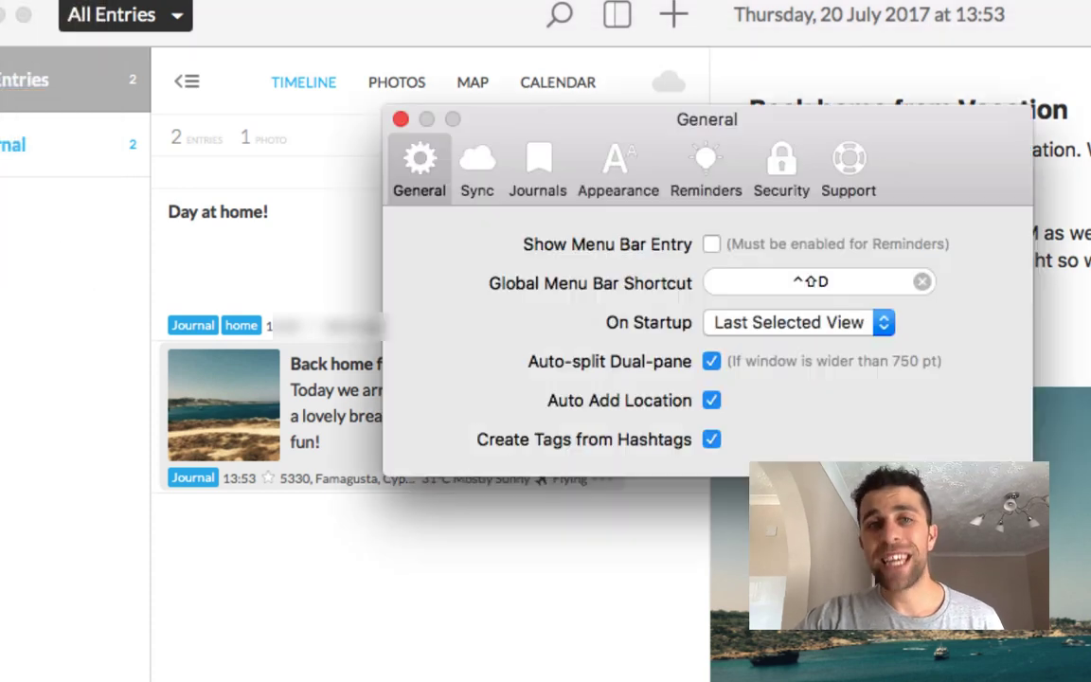
pyautogui.click(483, 162)
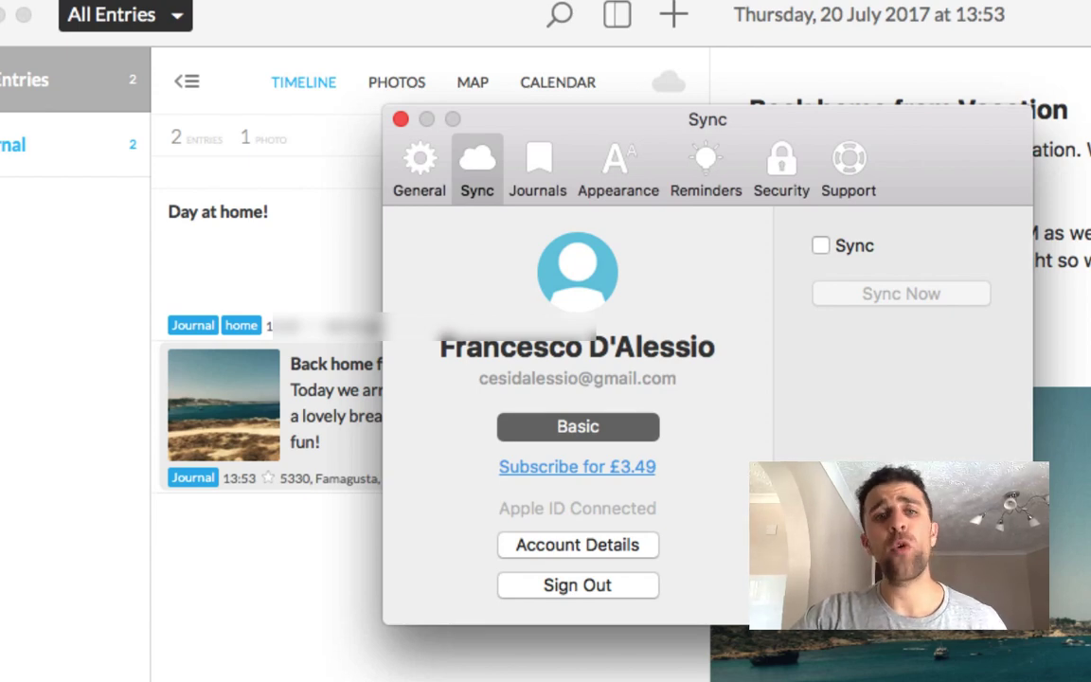
pyautogui.click(820, 246)
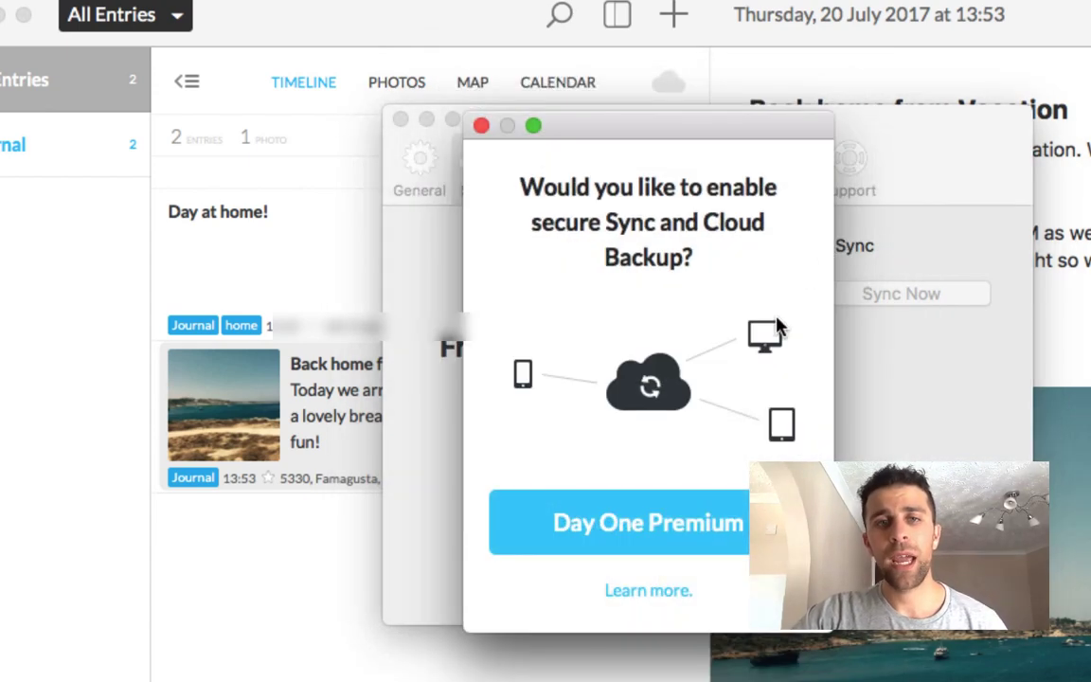
pyautogui.click(481, 127)
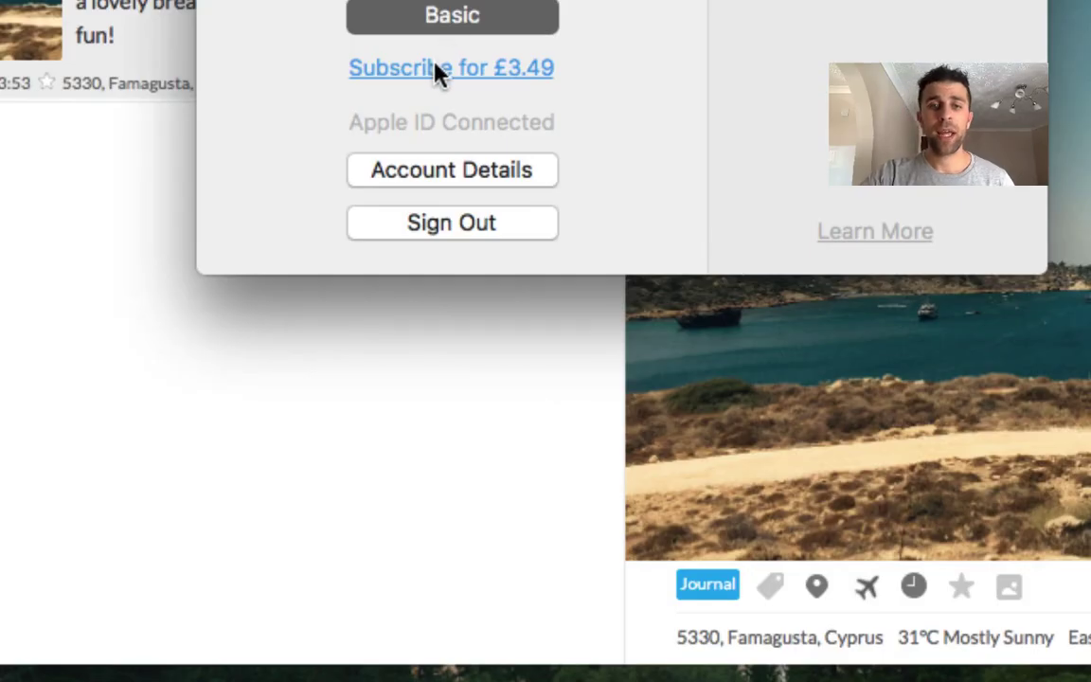
pyautogui.click(436, 68)
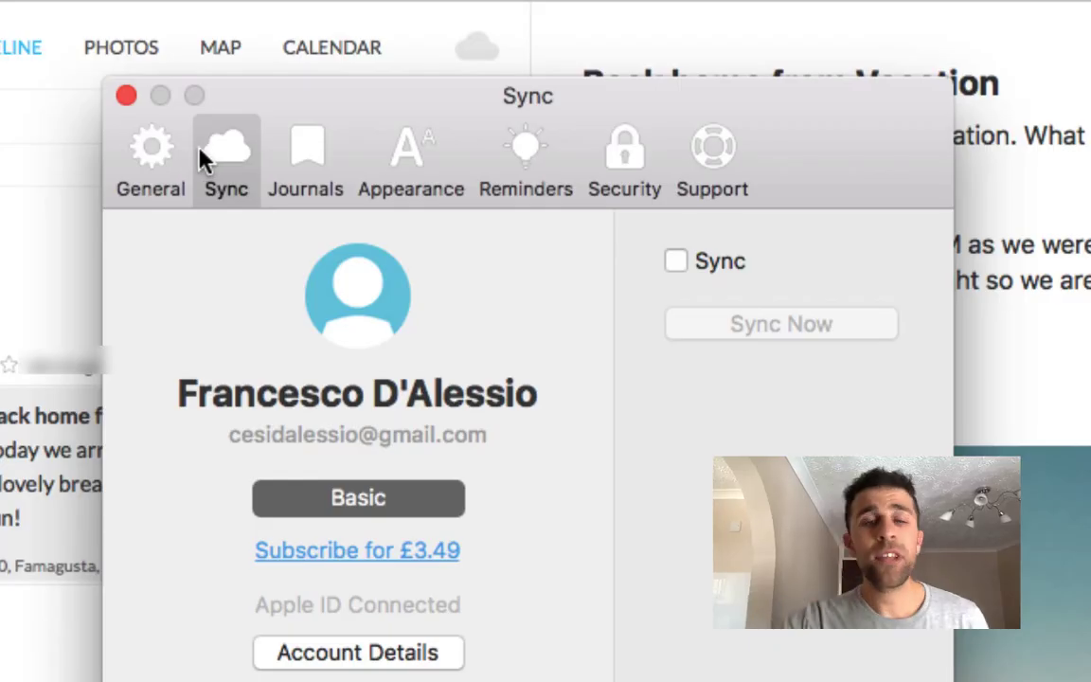
# Step: Review the General, Journals, Appearance, Reminders, Security and Support preferences, and close the preferences window
pyautogui.click(170, 151)
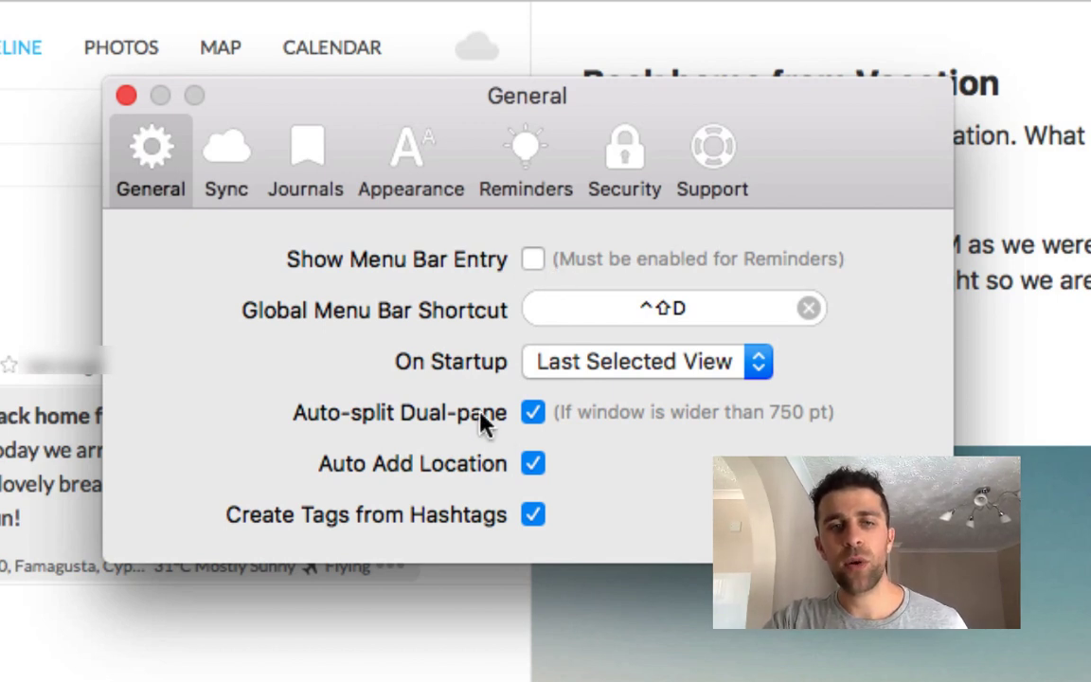
pyautogui.click(303, 156)
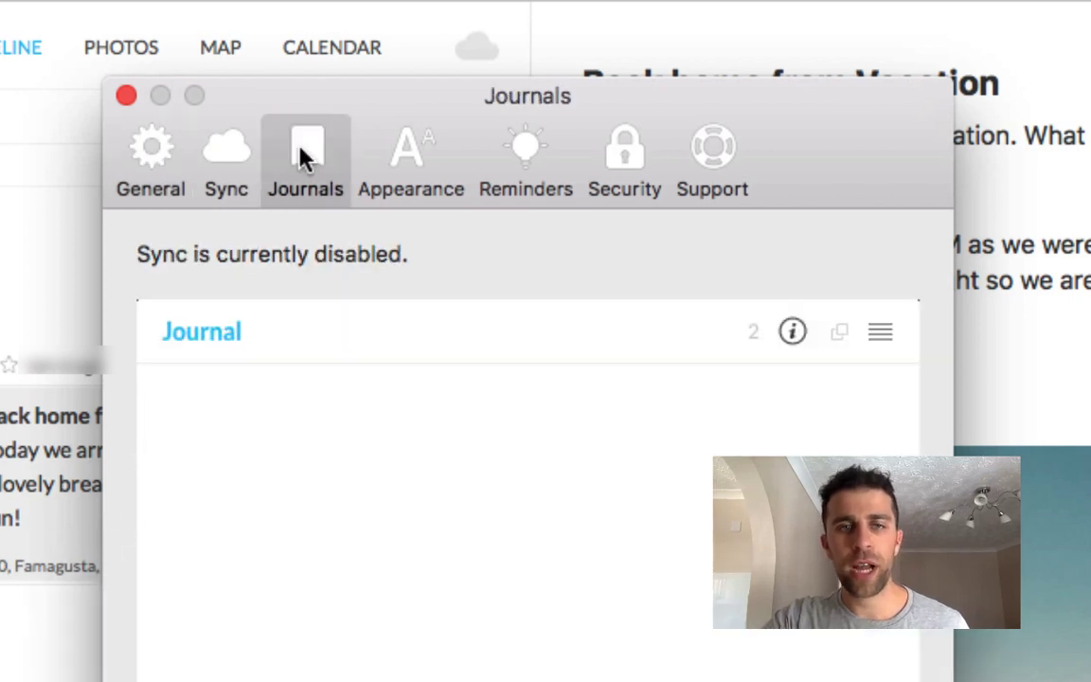
pyautogui.click(877, 312)
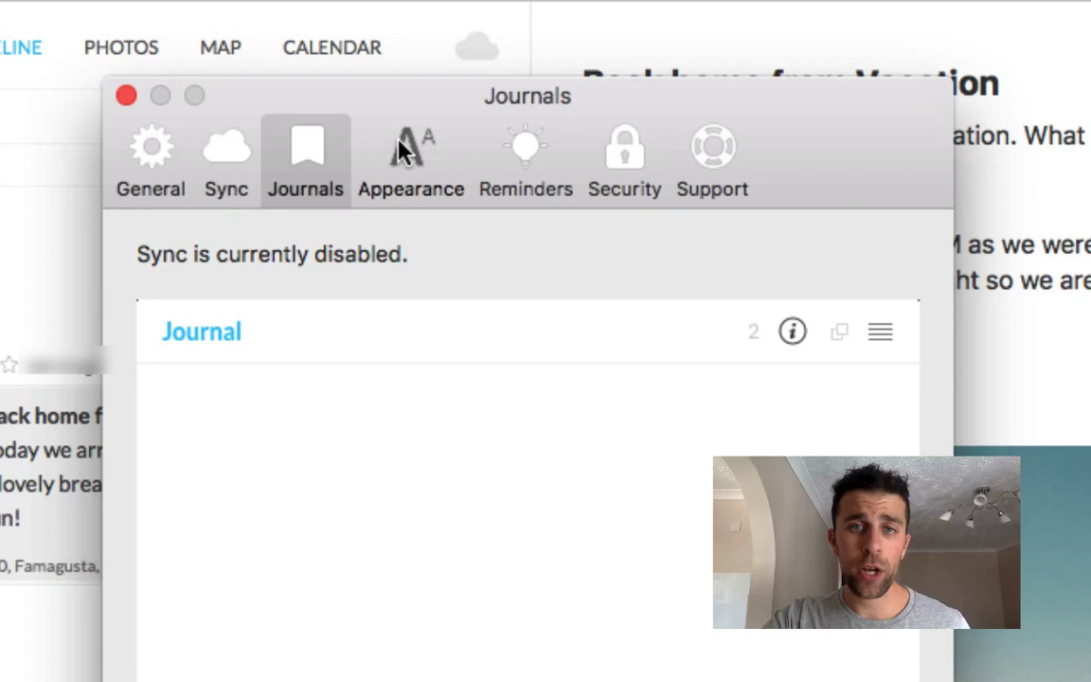
pyautogui.click(403, 151)
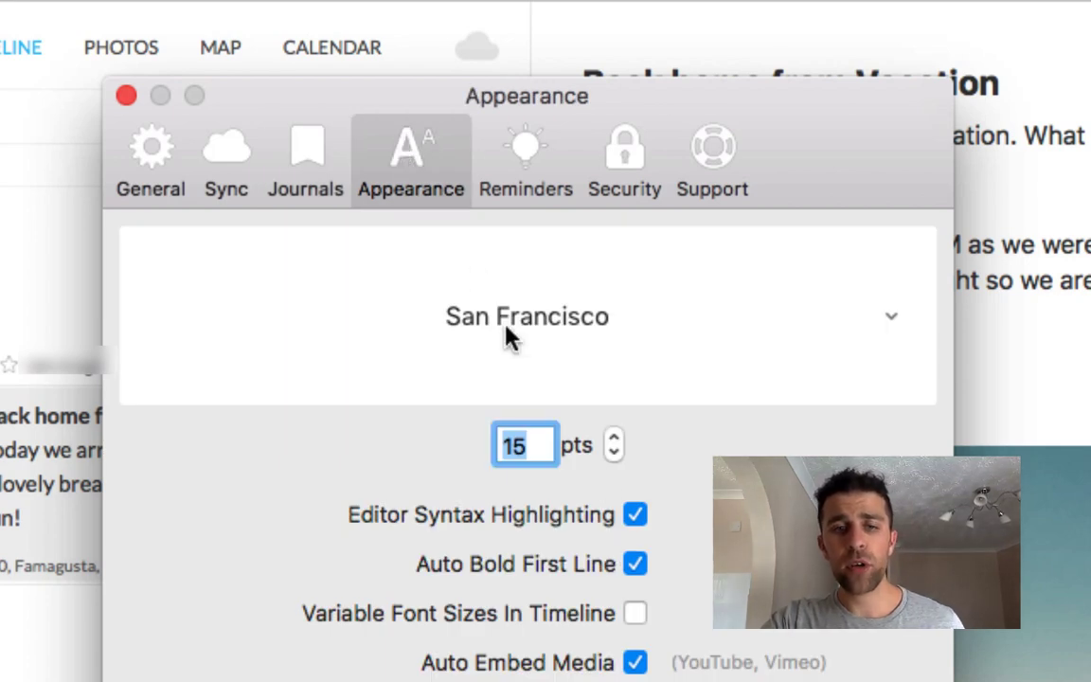
pyautogui.click(517, 160)
pyautogui.click(613, 149)
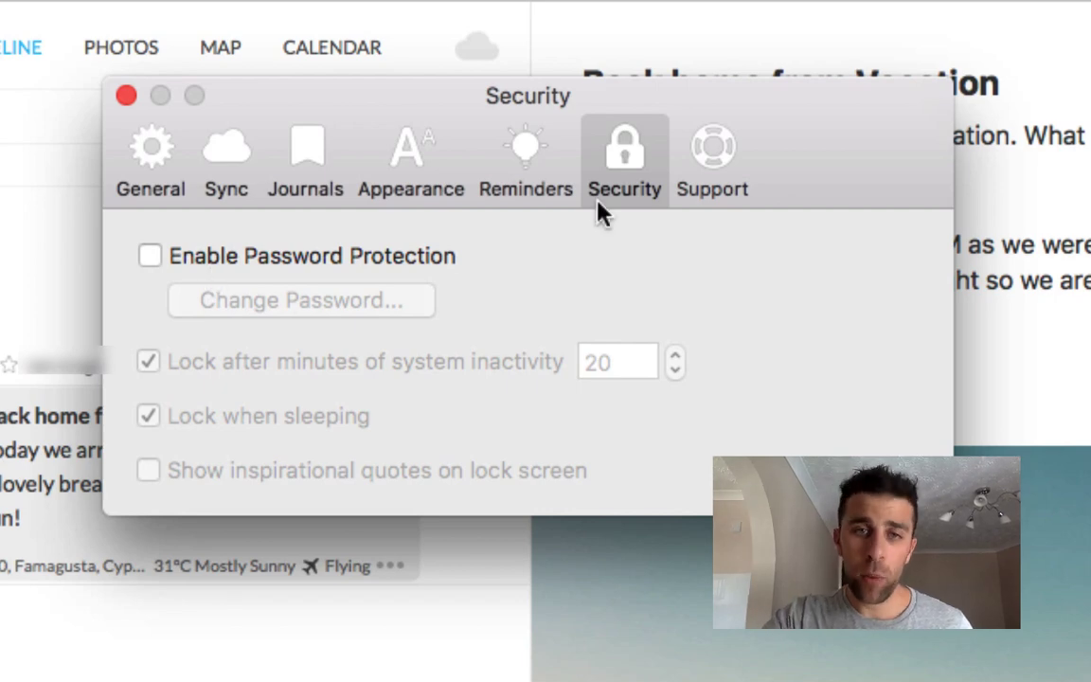
pyautogui.click(745, 163)
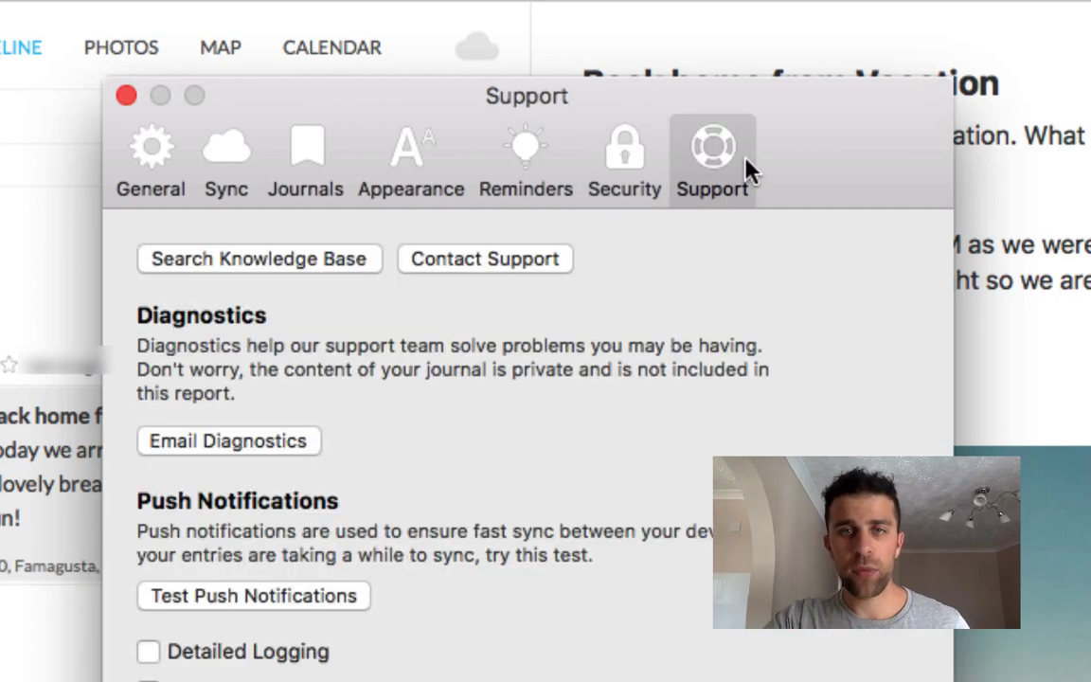
pyautogui.click(127, 95)
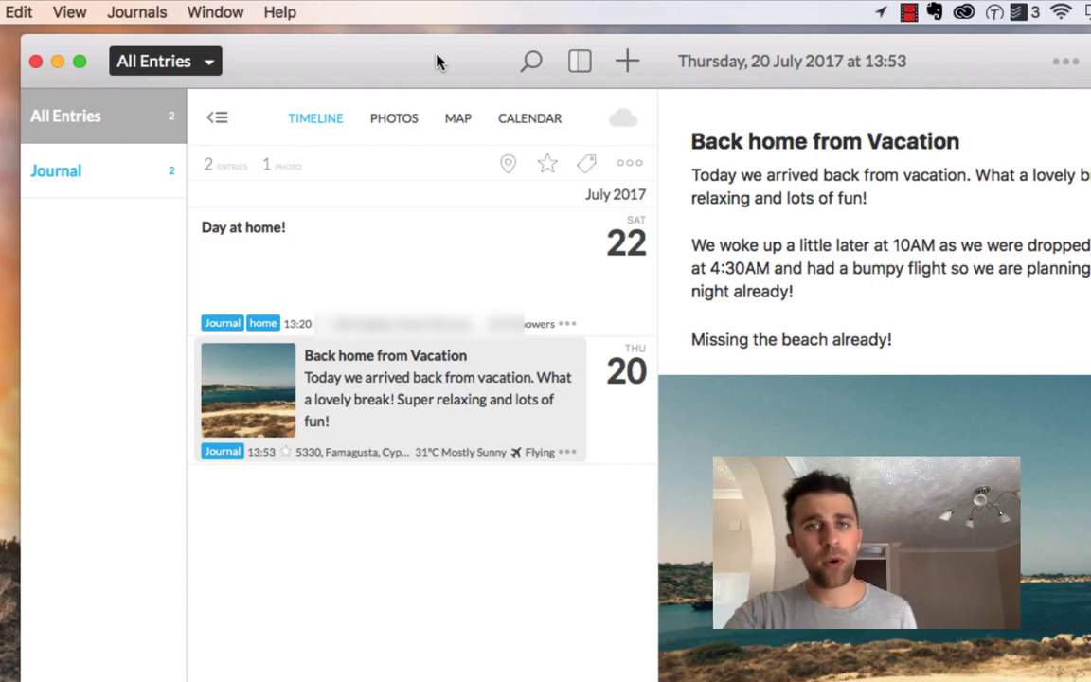
# Step: Open the "Day at home!" entry from the timeline and move the window slightly lower on the desktop
pyautogui.click(365, 312)
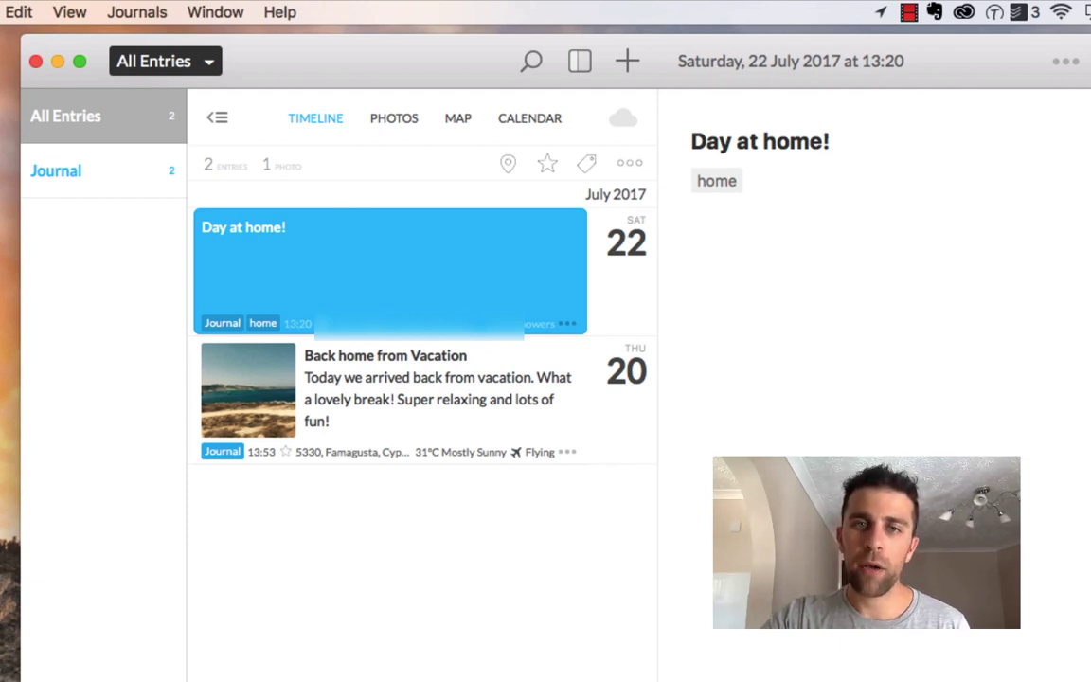
pyautogui.click(727, 313)
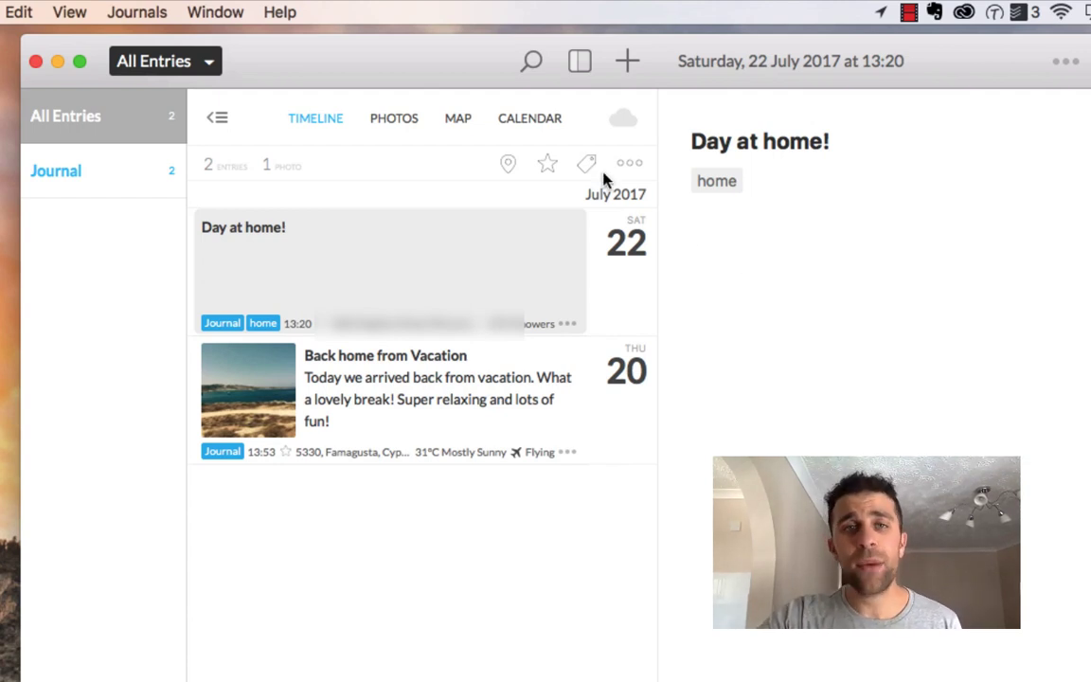
pyautogui.moveTo(934, 58); pyautogui.dragTo(939, 92)
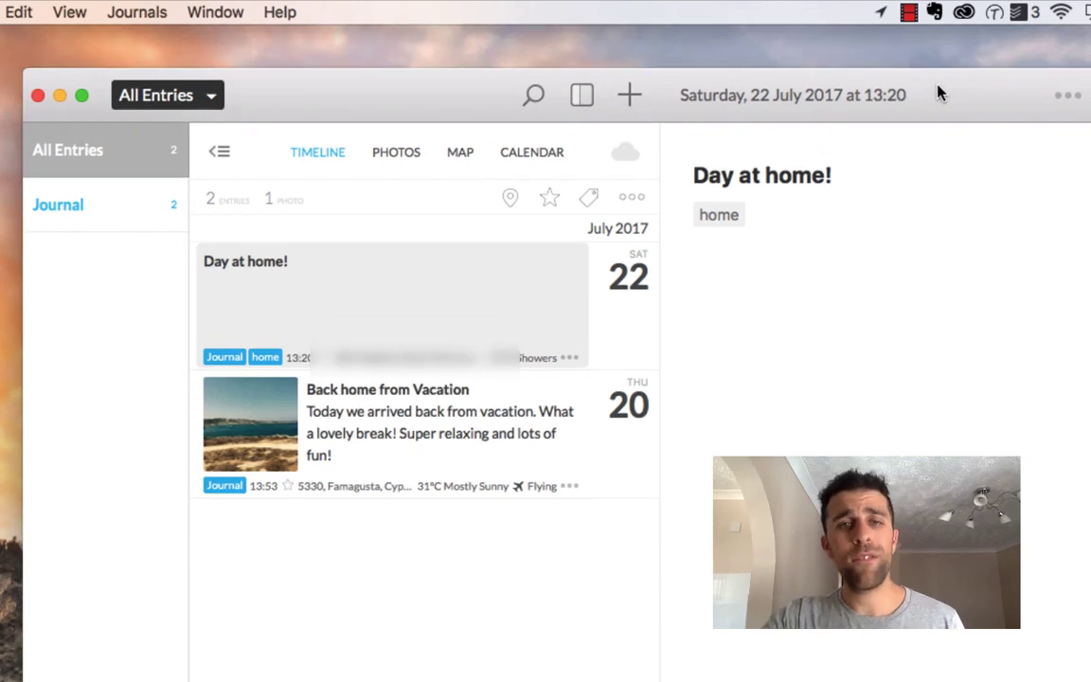